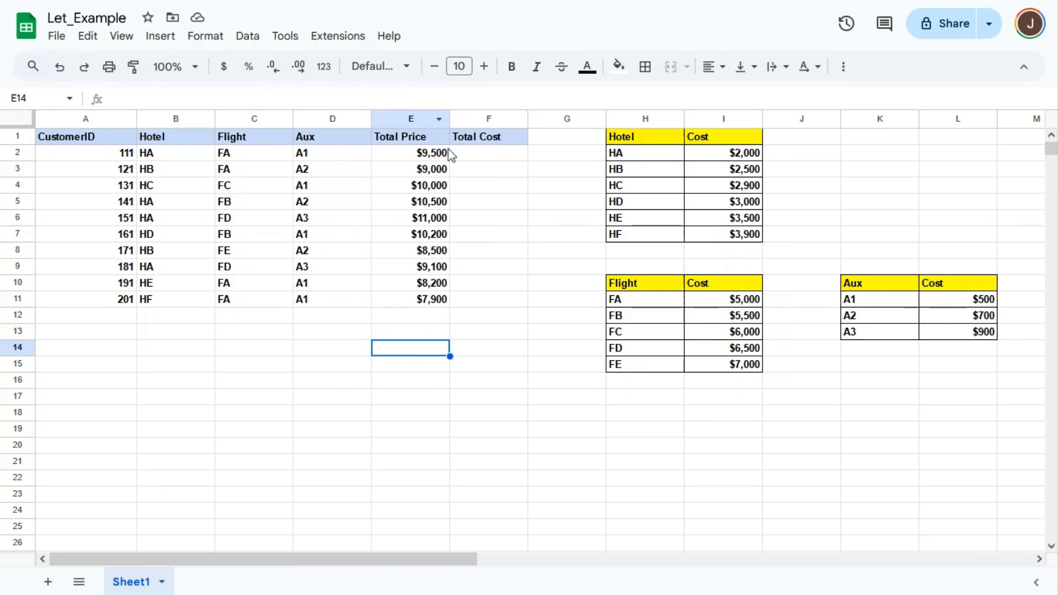
Create a named range H_map for the hotel codes in H1:H7, including the header.
left_click(472, 159)
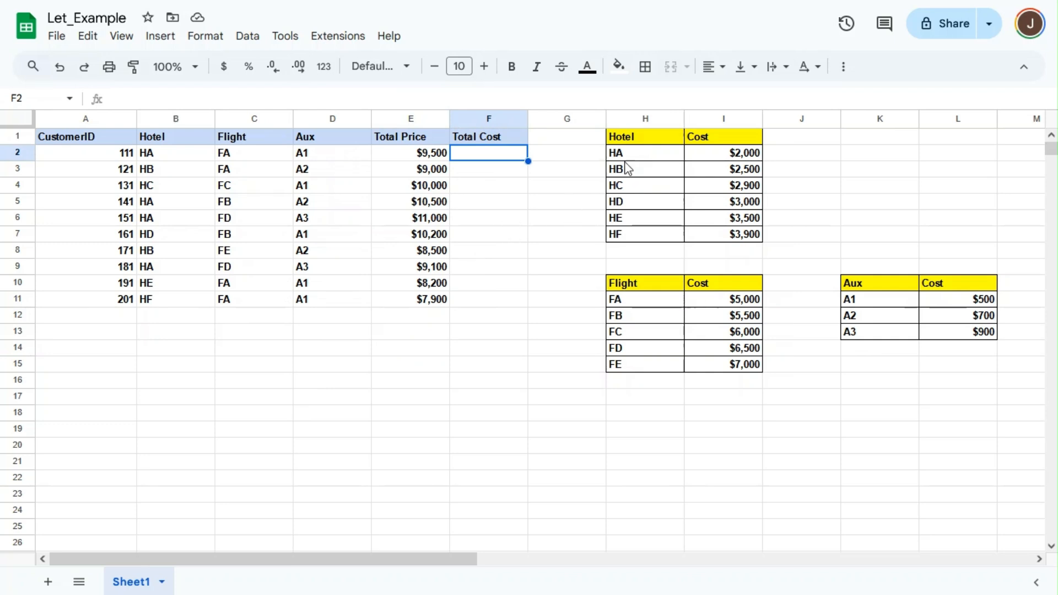
left_click(637, 139)
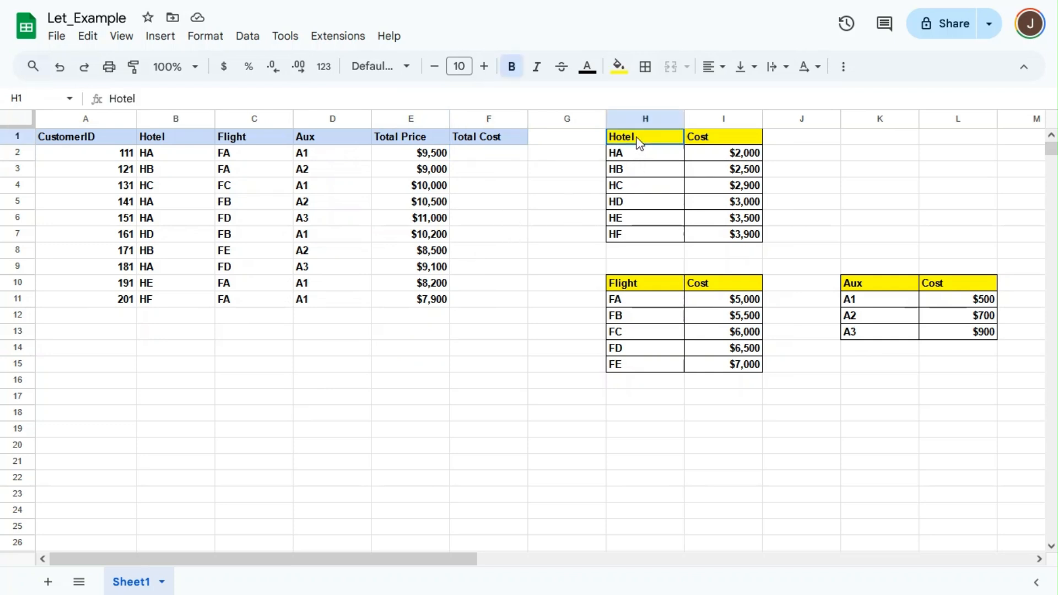
left_click_drag(637, 142, 650, 248)
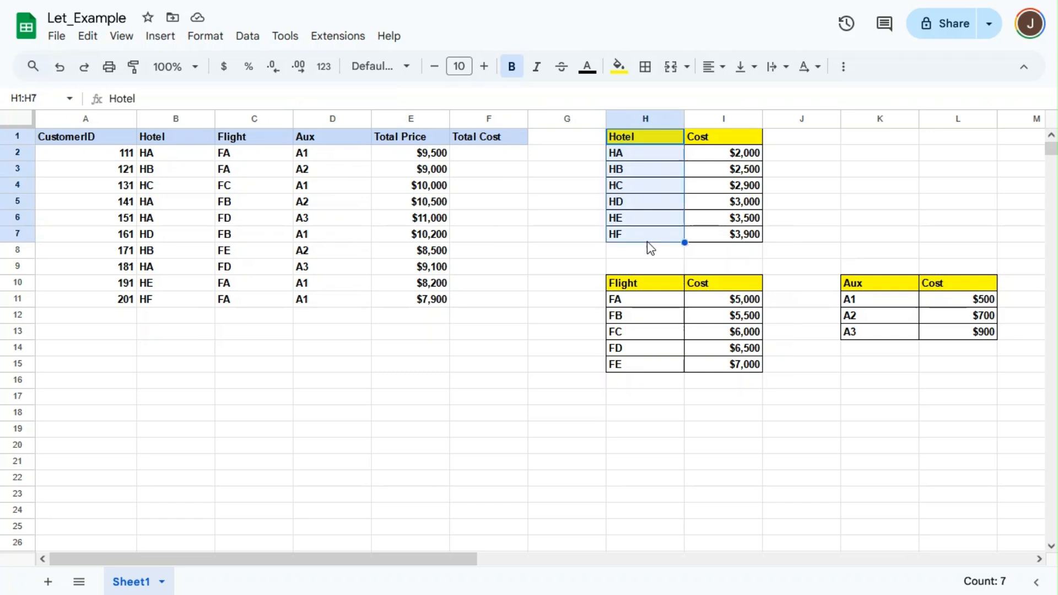
left_click(248, 37)
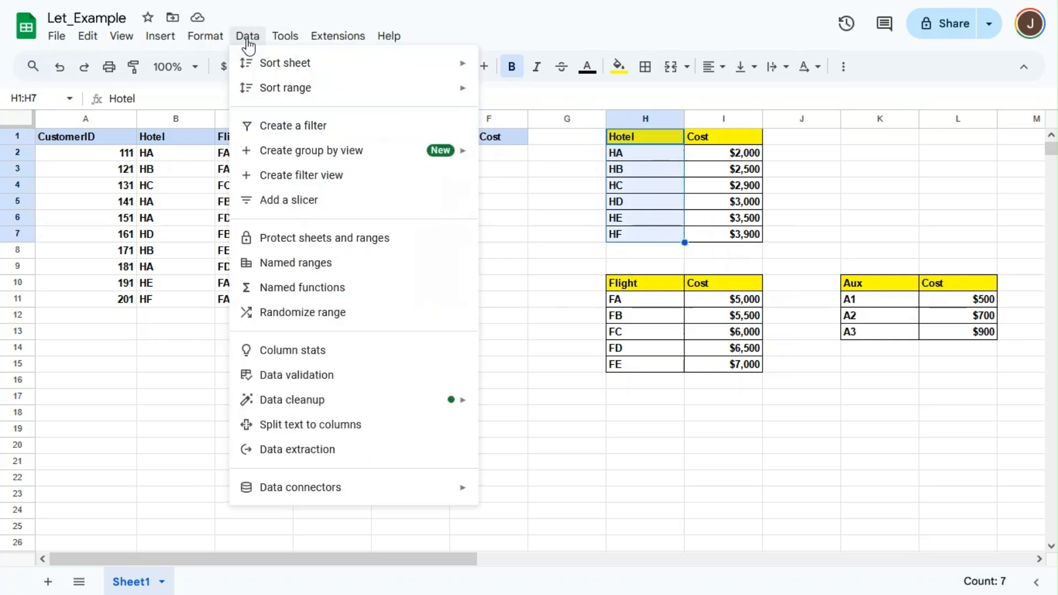
left_click(302, 274)
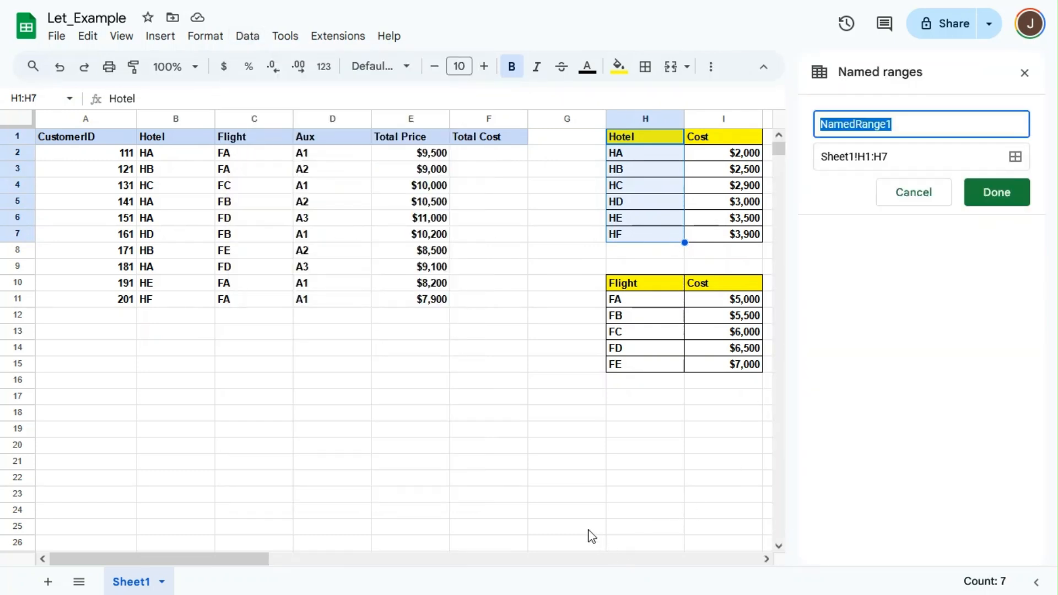
left_click_drag(265, 566, 380, 567)
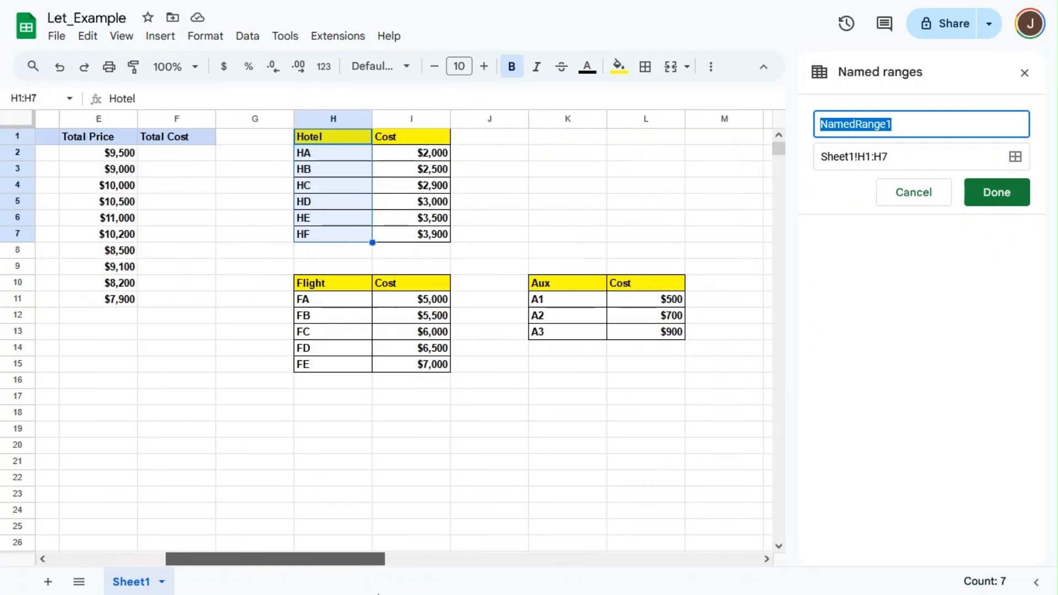
left_click(921, 135)
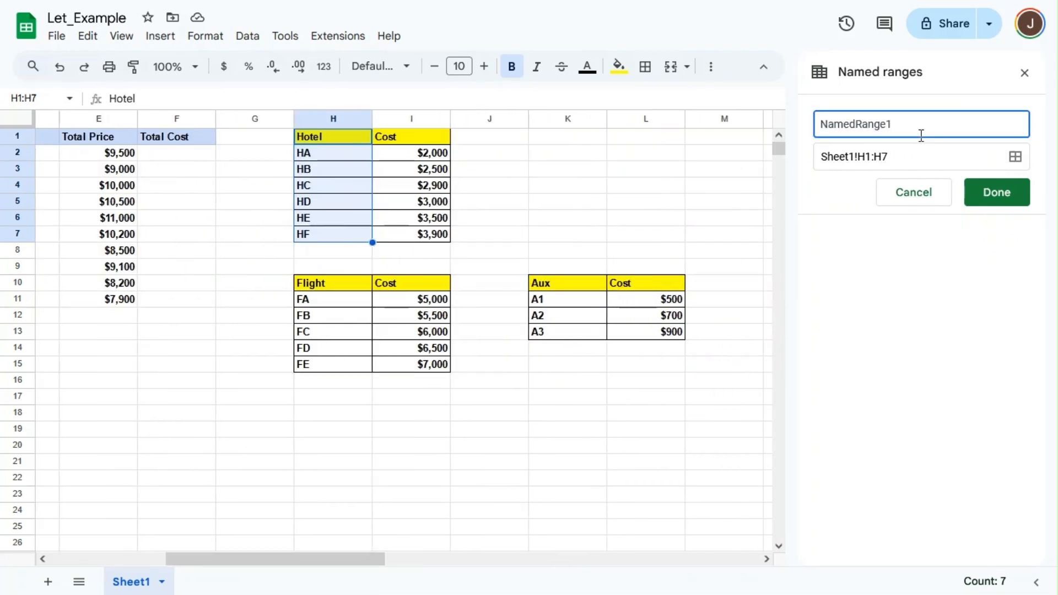
double_click(922, 135)
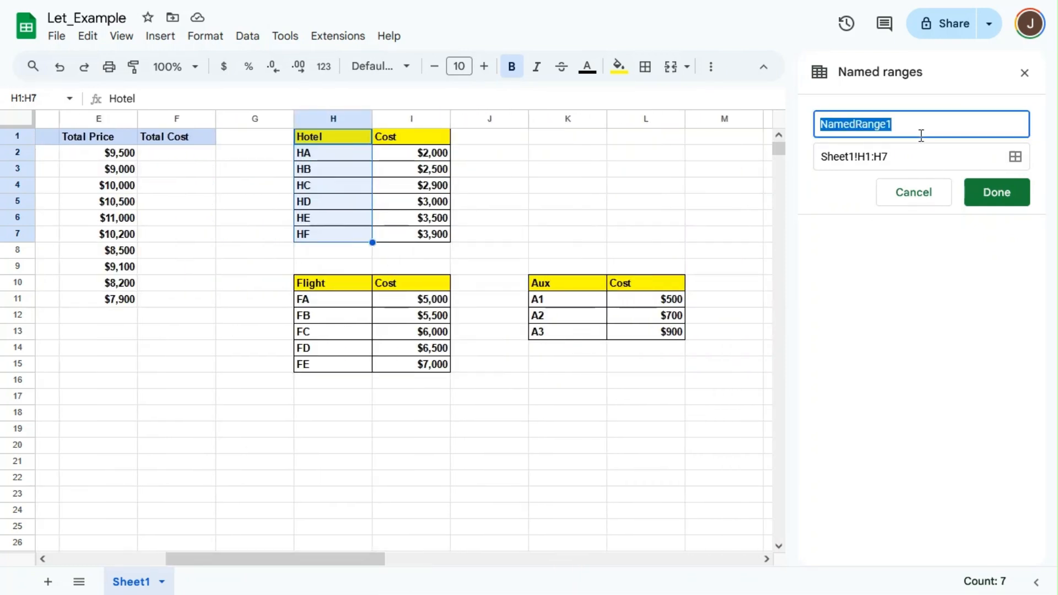
key("BackSpace")
type("H_map")
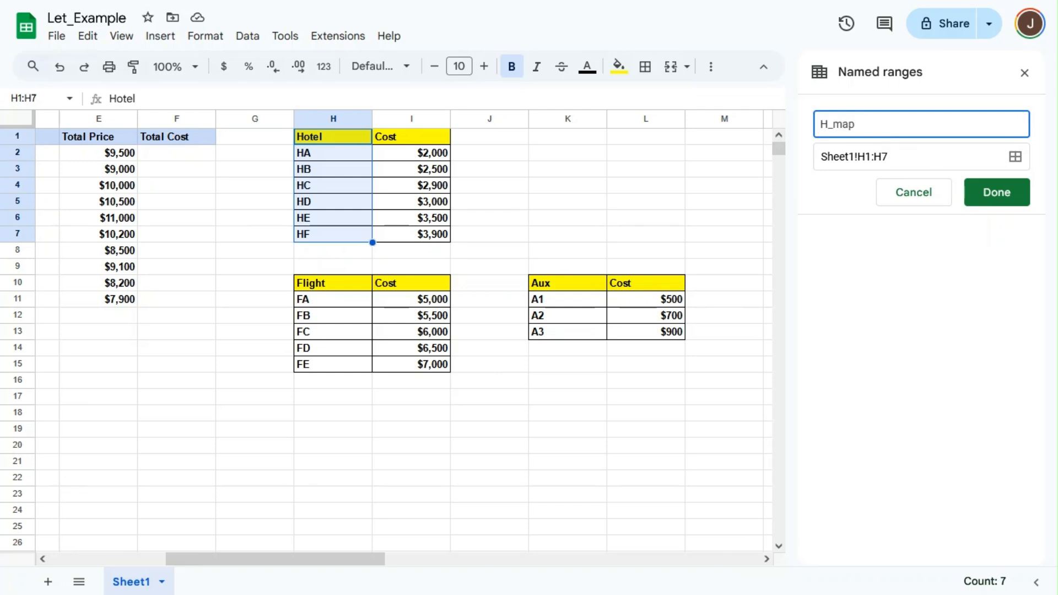
left_click(991, 202)
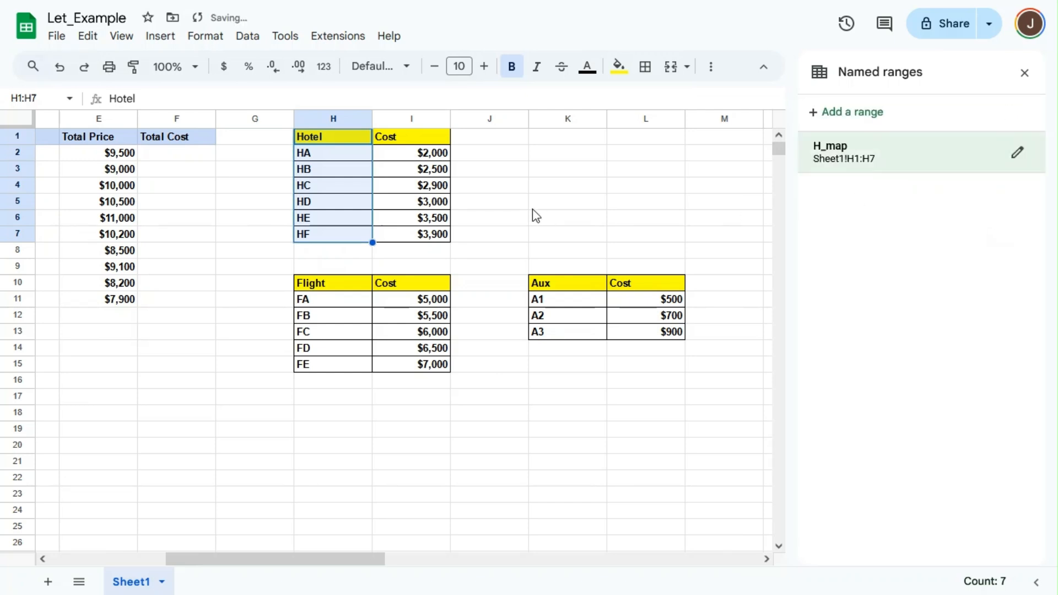
Add a named range H_cost for the hotel cost column I1:I7.
left_click_drag(406, 136, 411, 240)
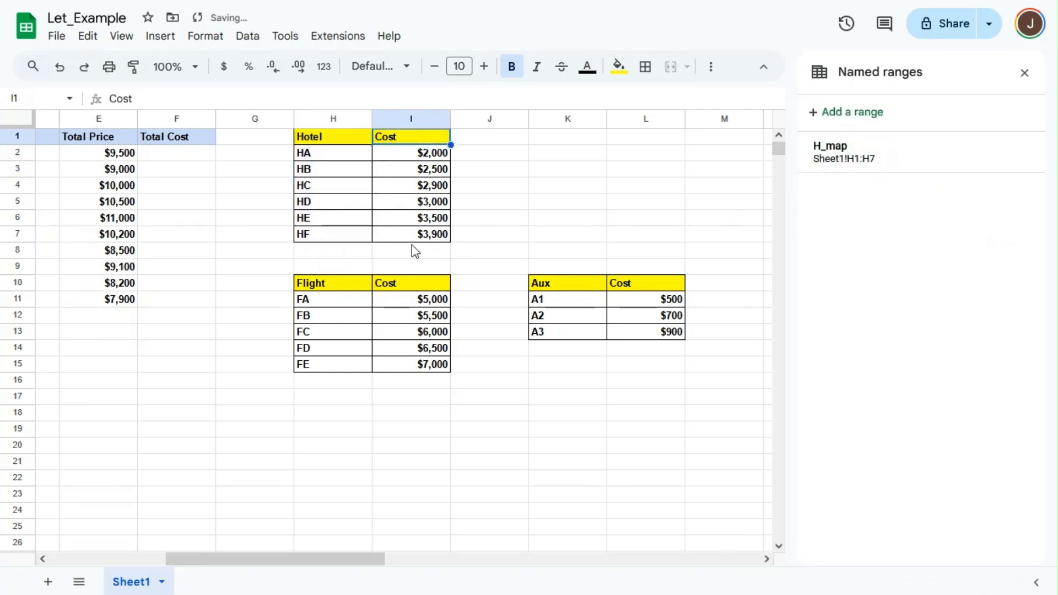
left_click(883, 112)
type("H_cost")
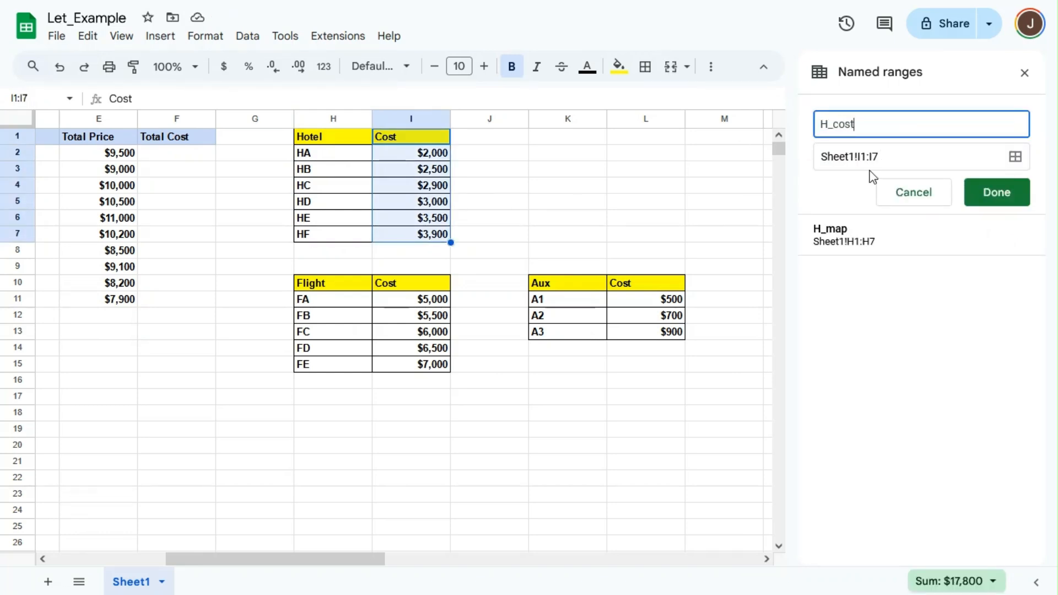
left_click(982, 193)
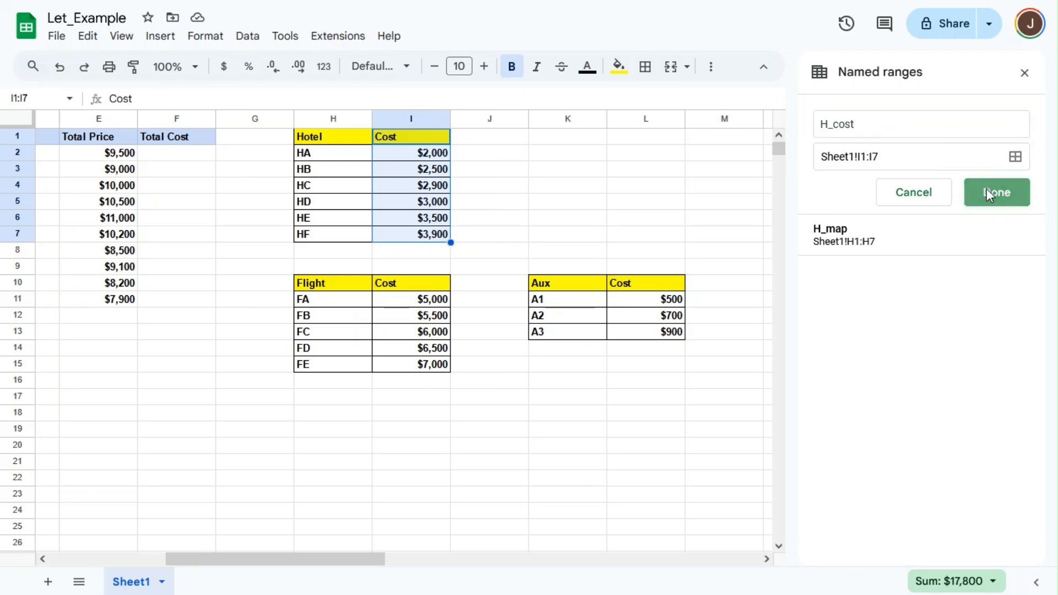
Add a named range F_map for the flight codes in H10:H15, including the header.
left_click(333, 284)
left_click(333, 364, "shift")
left_click(898, 111)
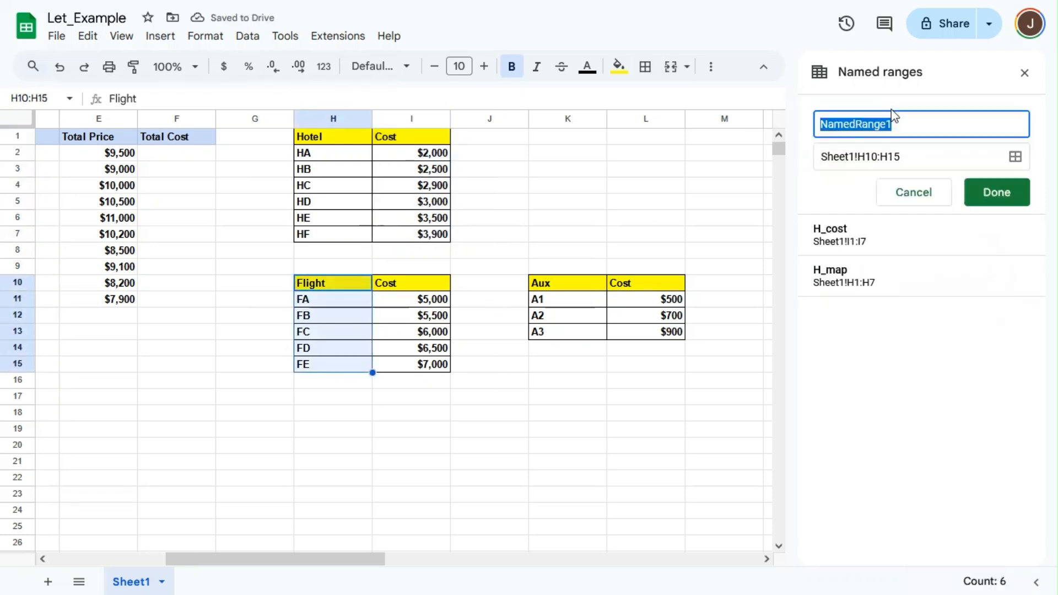
type("F_map")
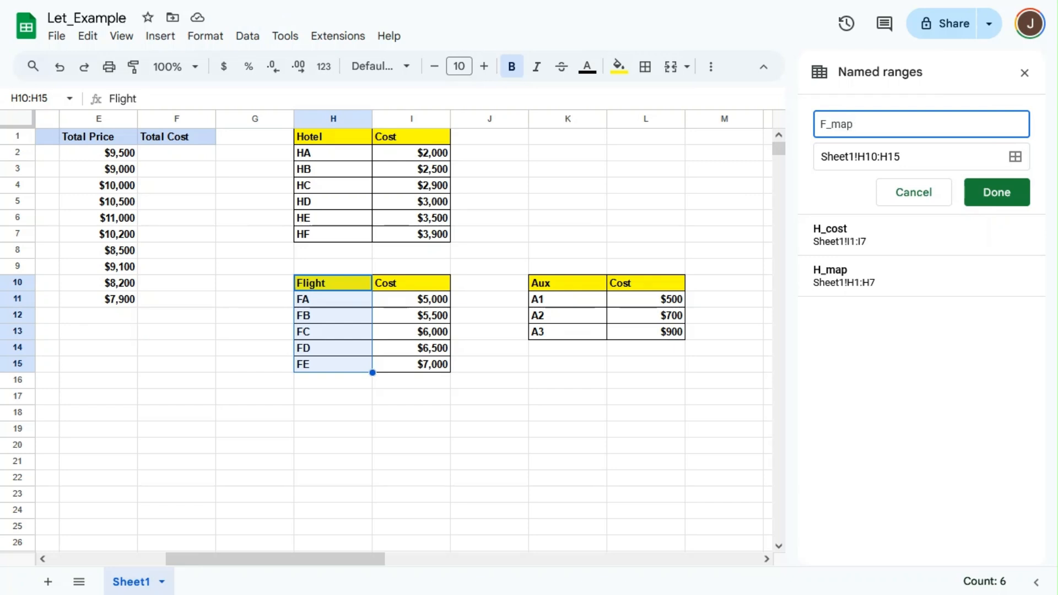
left_click(1017, 185)
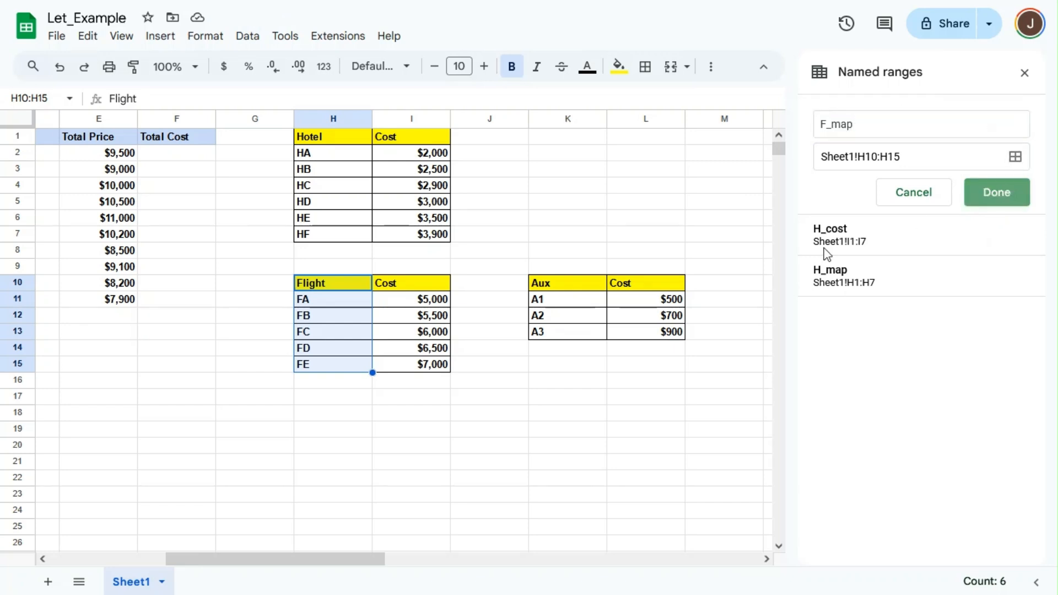
Add a named range F_cost for the flight cost column I10:I15.
left_click(405, 284)
left_click(409, 364, "shift")
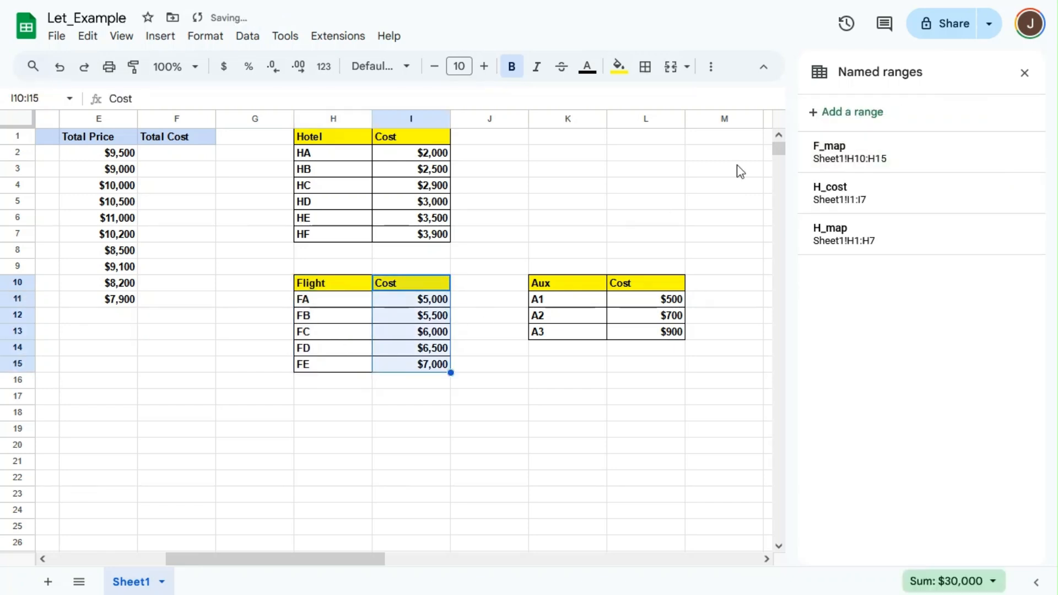
left_click(851, 112)
type("F_")
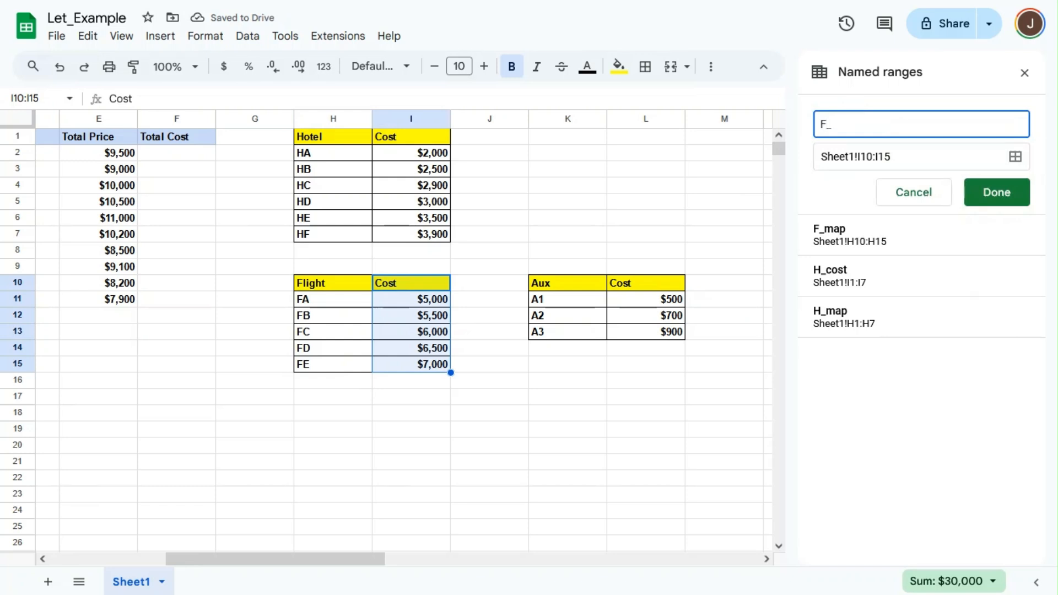
type("cost")
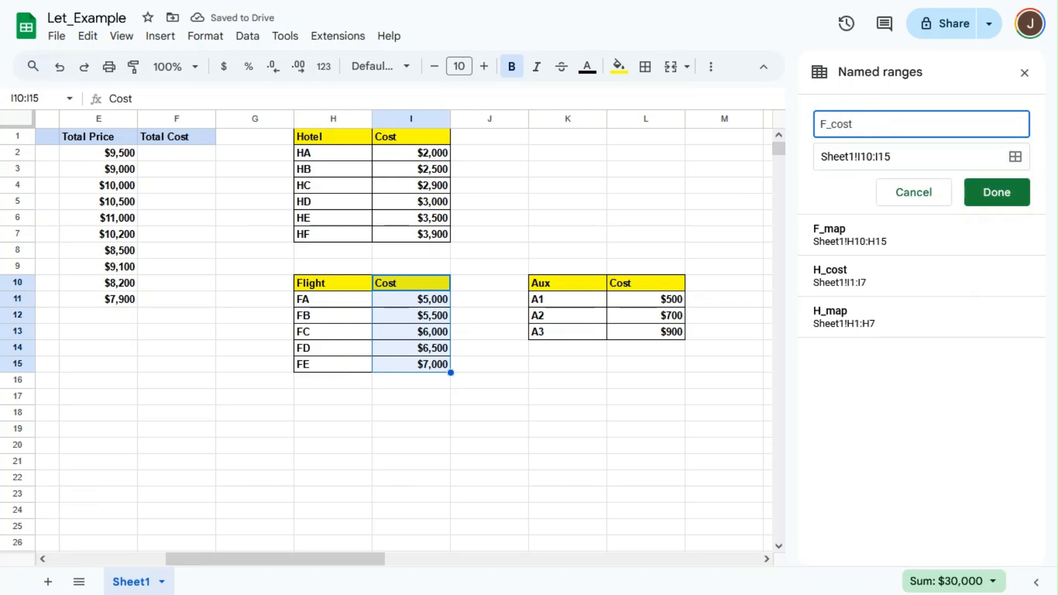
left_click(997, 192)
Add a named range A_map for the Aux codes in K10:K13, including the header.
left_click(544, 282)
left_click(560, 331, "shift")
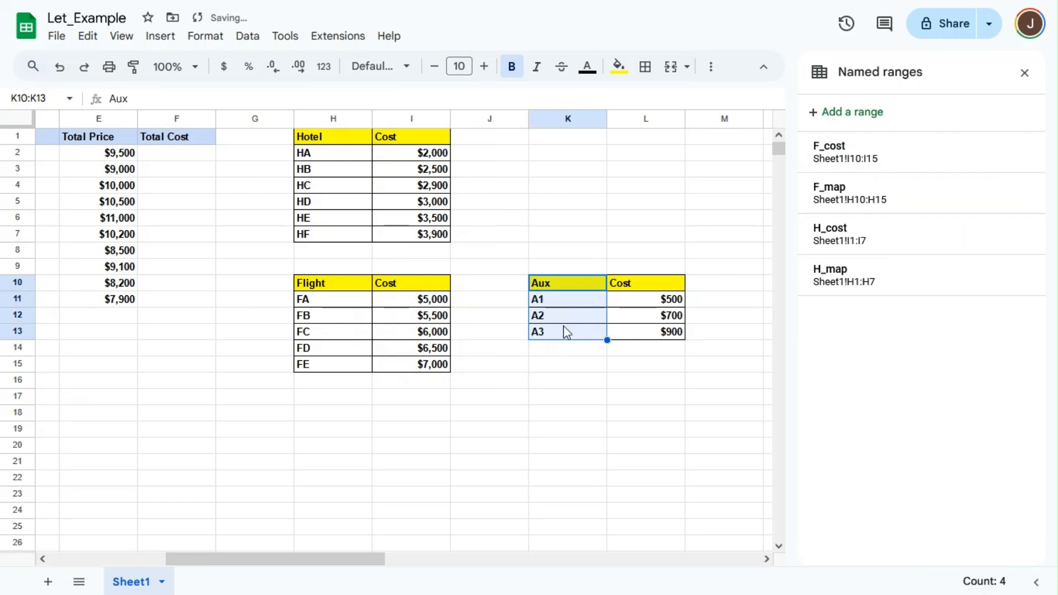
left_click(855, 112)
type("Aux_")
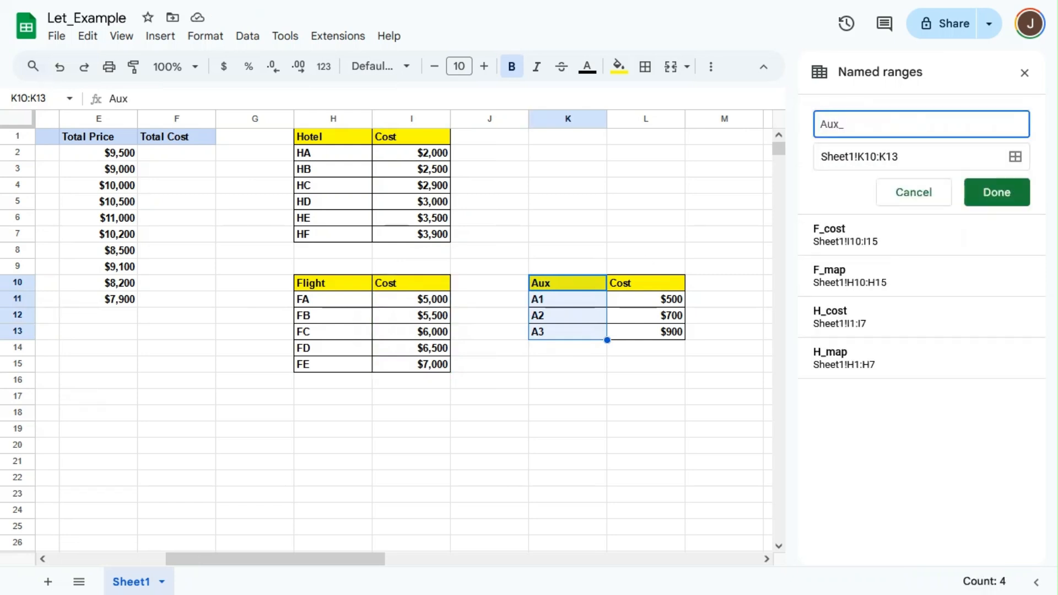
key("BackSpace")
key("BackSpace")
key("BackSpace")
type("_map")
left_click(996, 197)
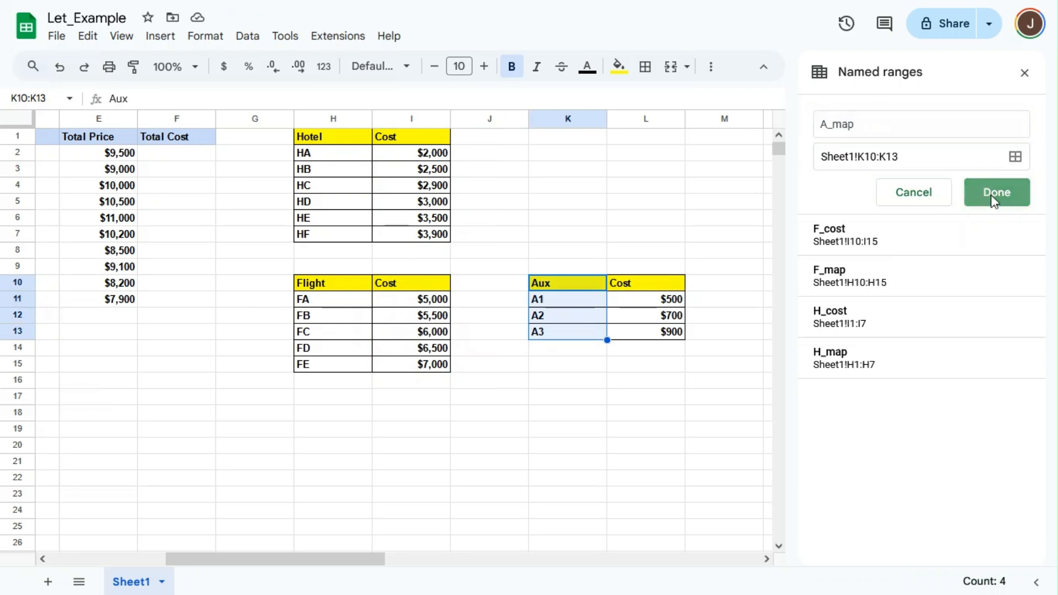
Add a named range A_cost for the Aux cost column L10:L13, then deselect the range.
left_click(645, 282)
left_click(640, 334, "shift")
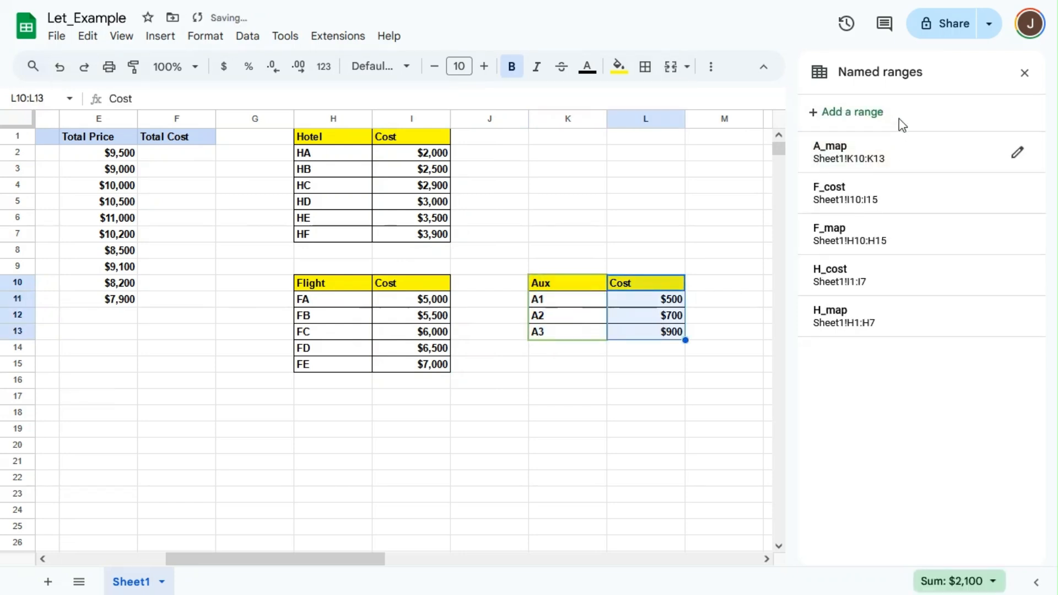
left_click(898, 113)
type("A_cost")
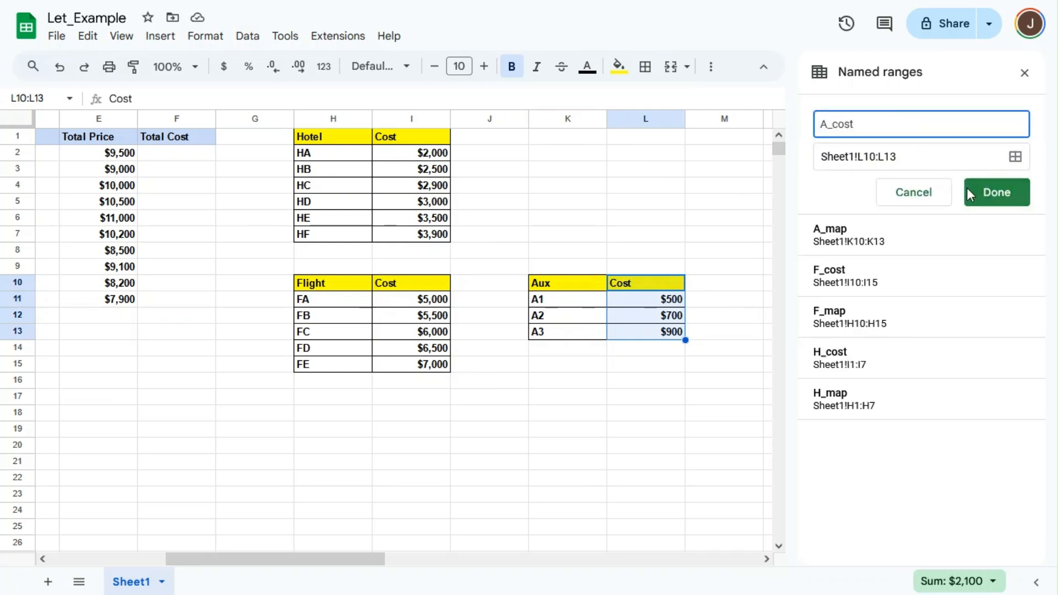
left_click(997, 192)
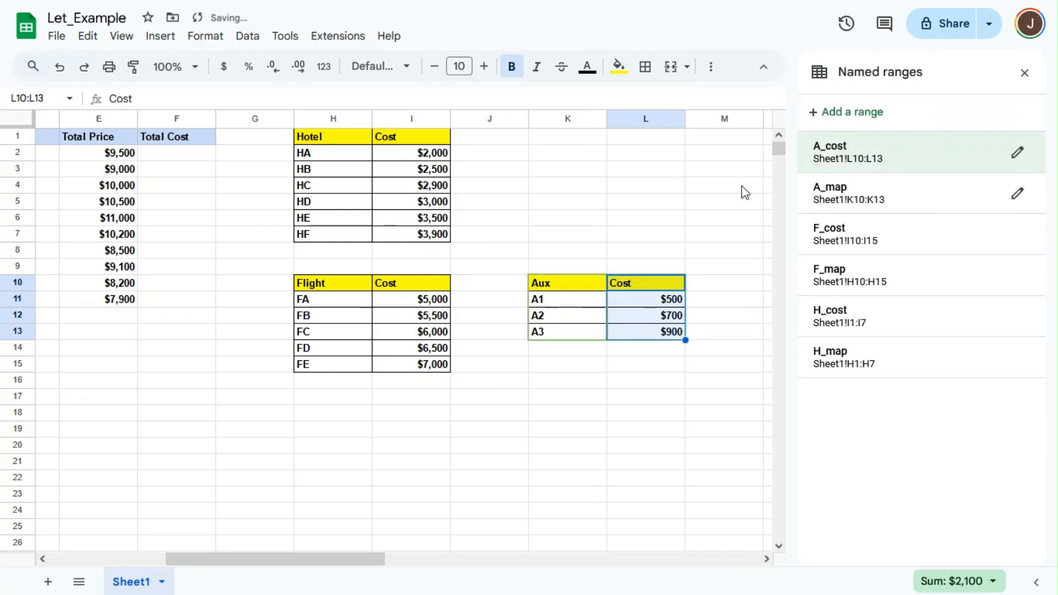
left_click(738, 190)
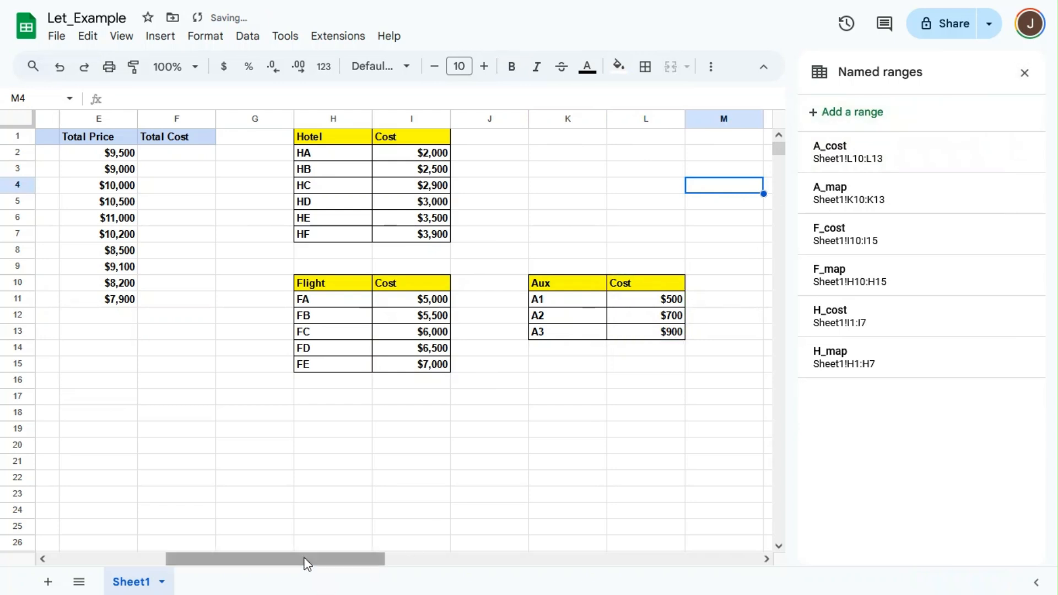
Select cell F2 under Total Cost and enlarge the formula bar to show several lines.
left_click_drag(305, 560, 165, 565)
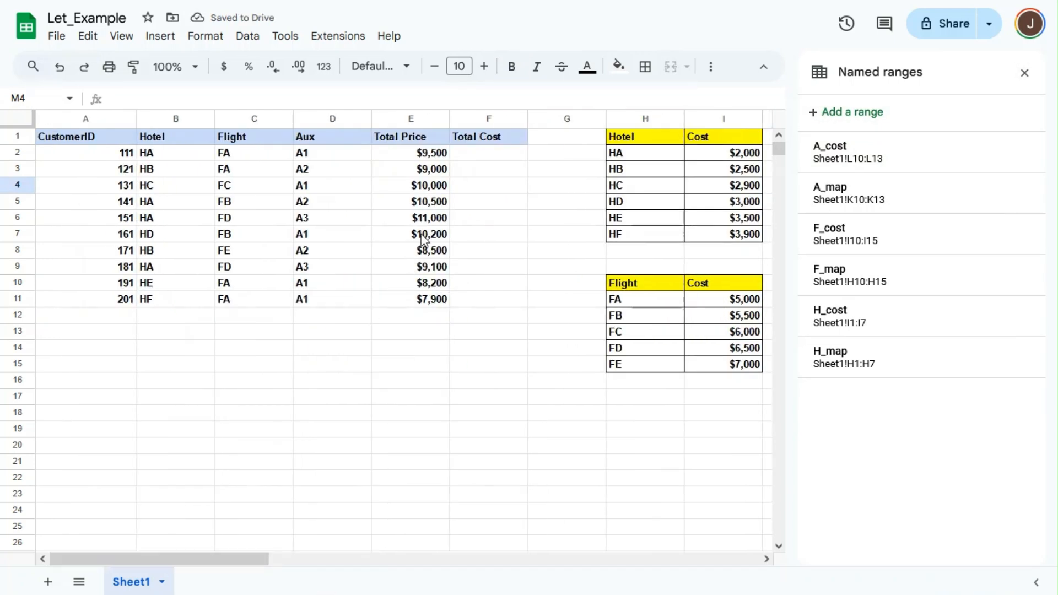
left_click(478, 157)
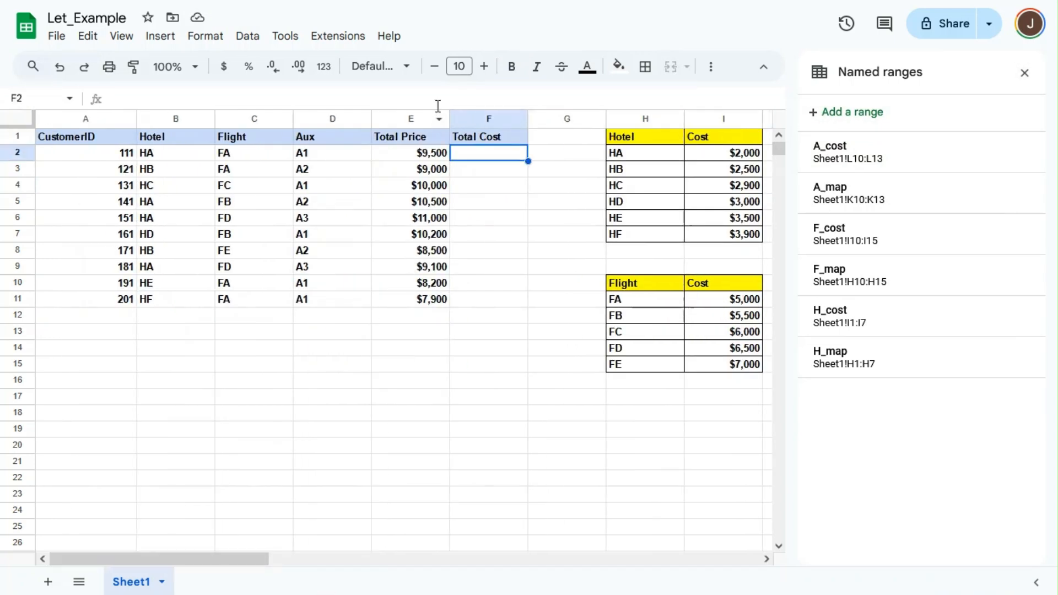
left_click_drag(433, 109, 438, 219)
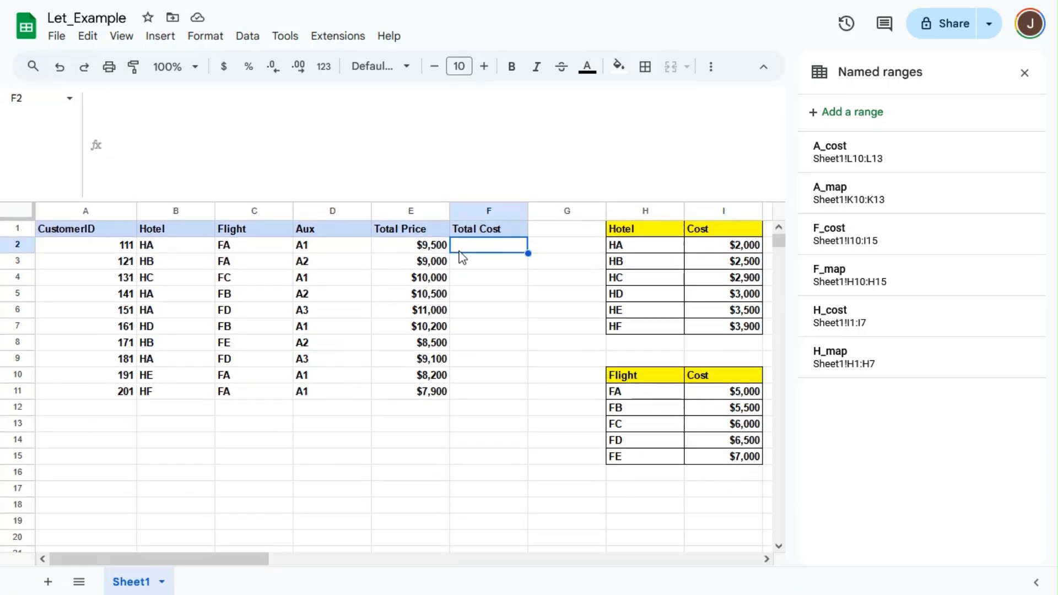
Start a LET formula in cell F2 with h_costp as its first variable name.
double_click(460, 248)
type("=")
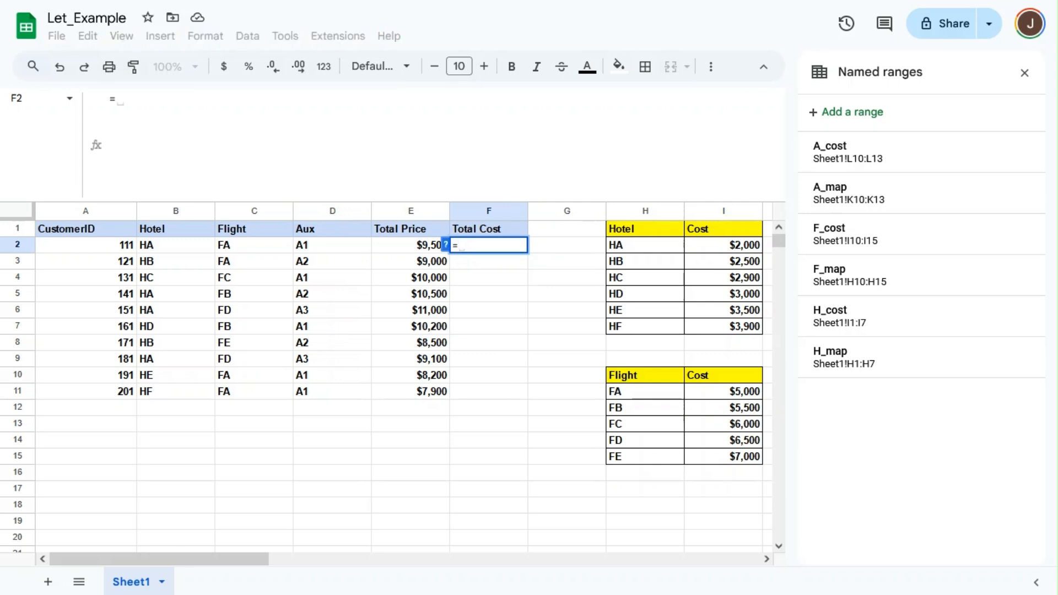
type("LET")
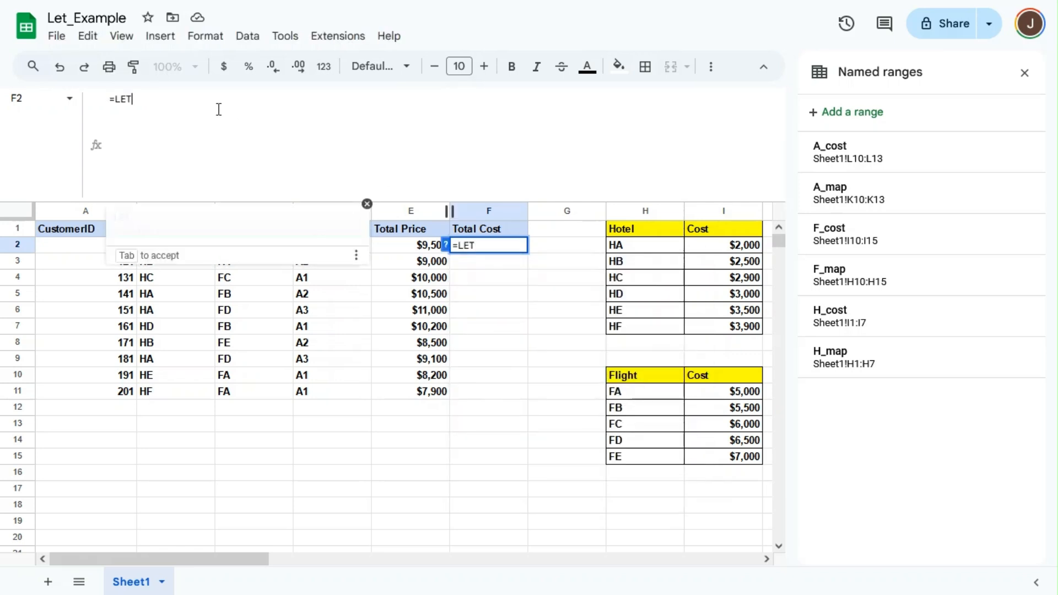
type("(")
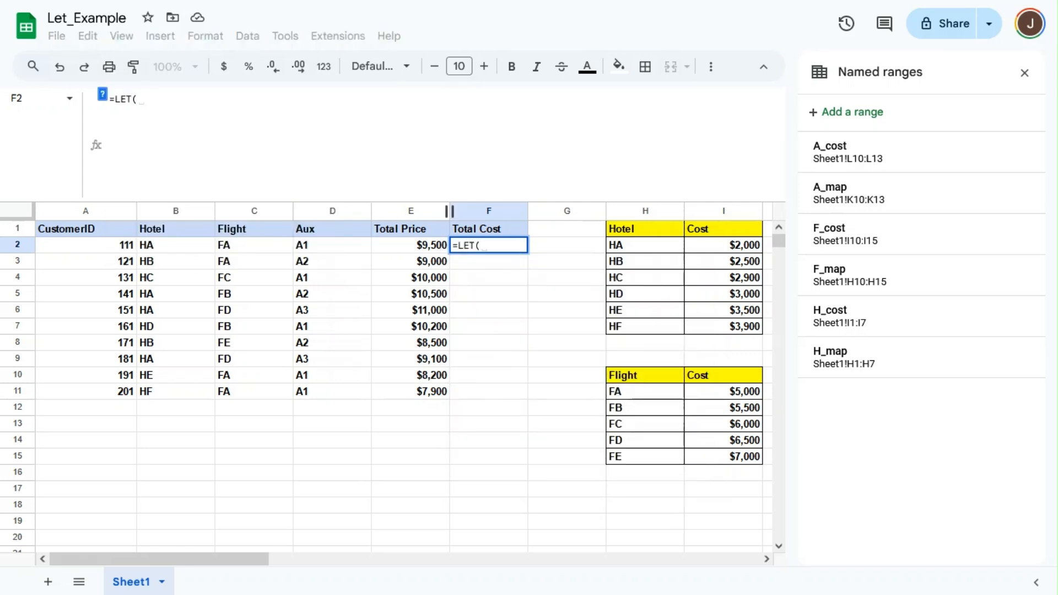
type("h")
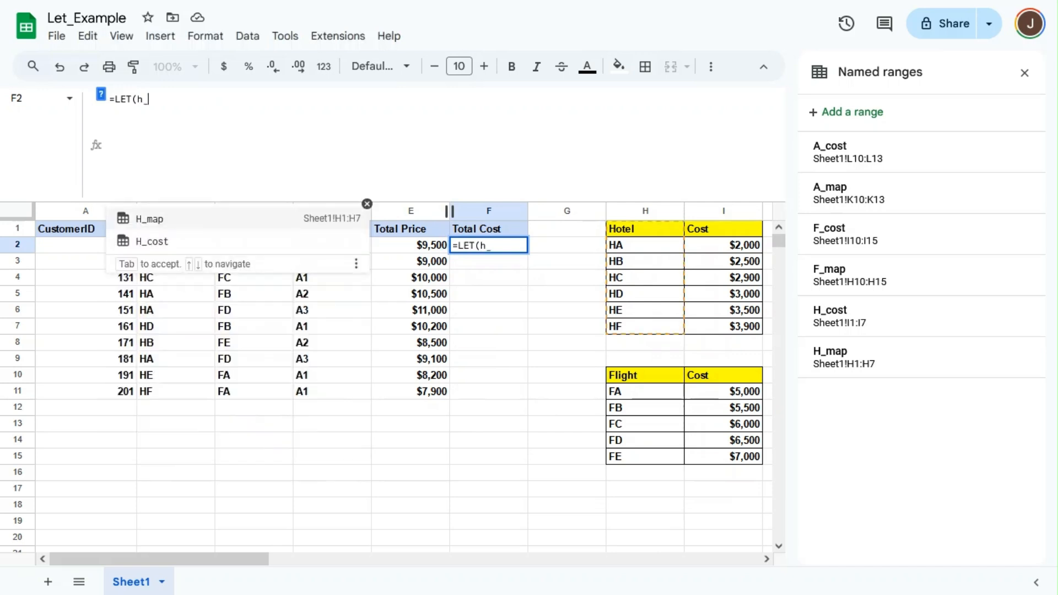
type("_cost")
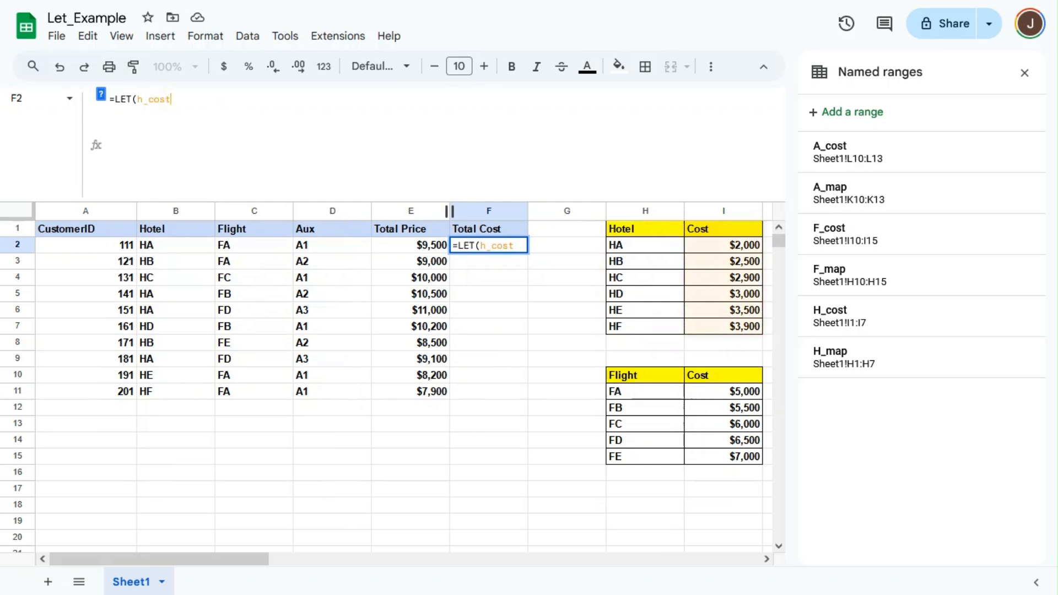
type("p")
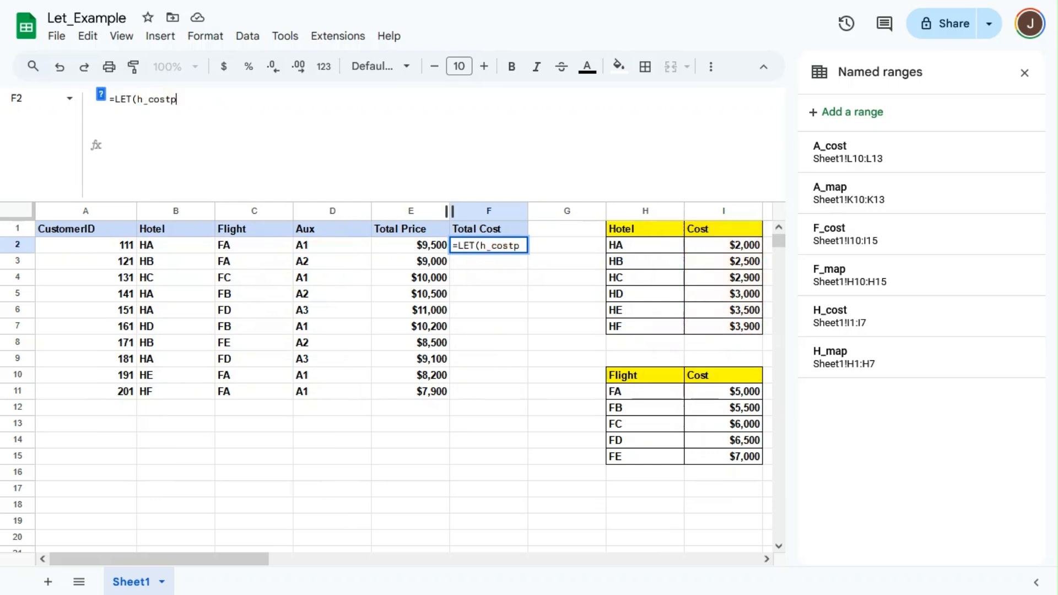
type(", ")
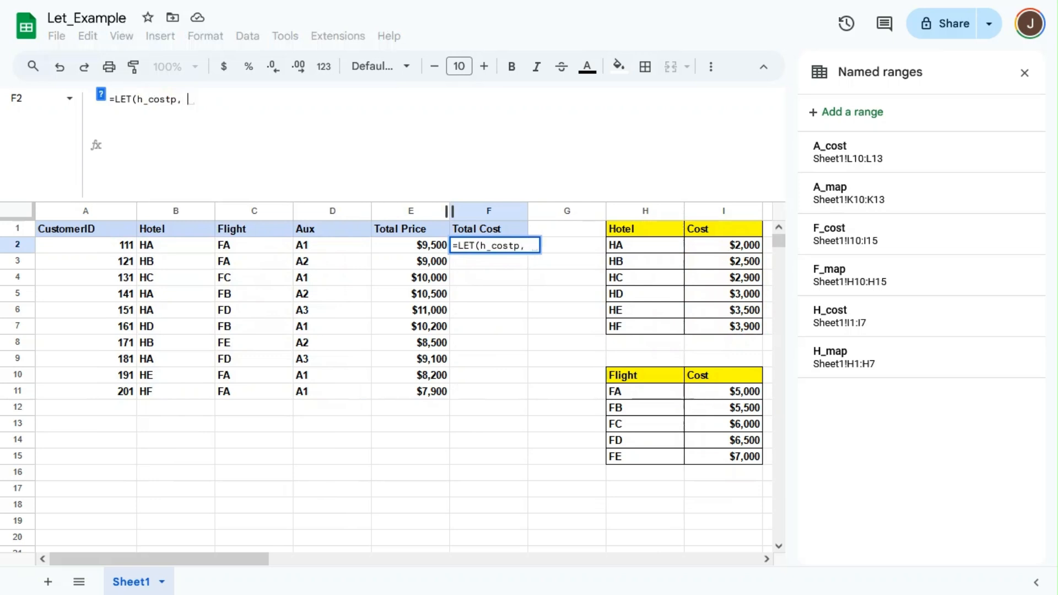
Give h_costp an XLOOKUP that searches for $B2, with only the column fixed, in the H_map range.
type("XL")
key("Tab")
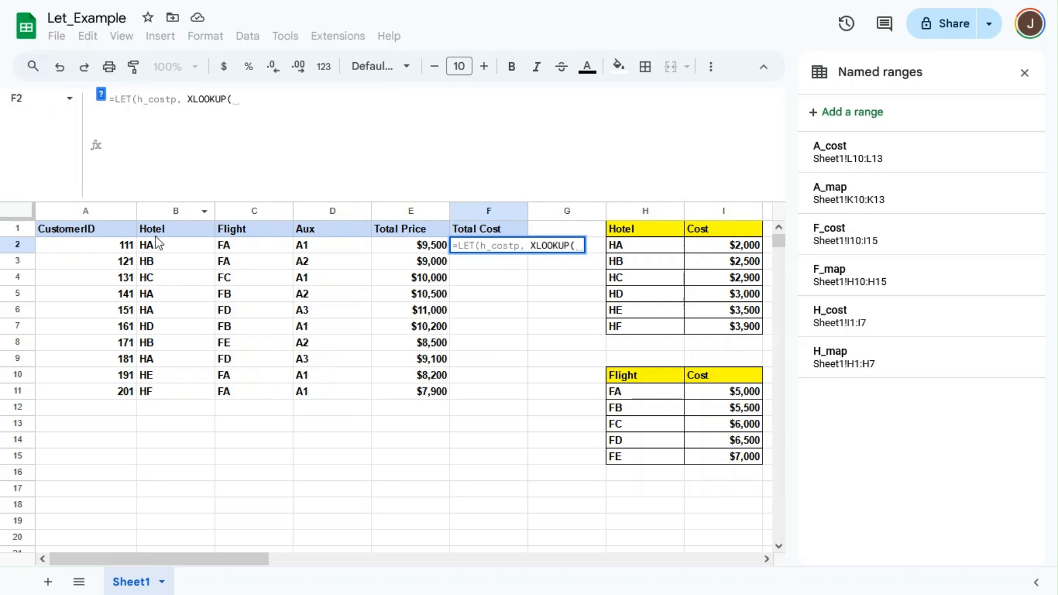
left_click(160, 251)
key("F4")
key("F4")
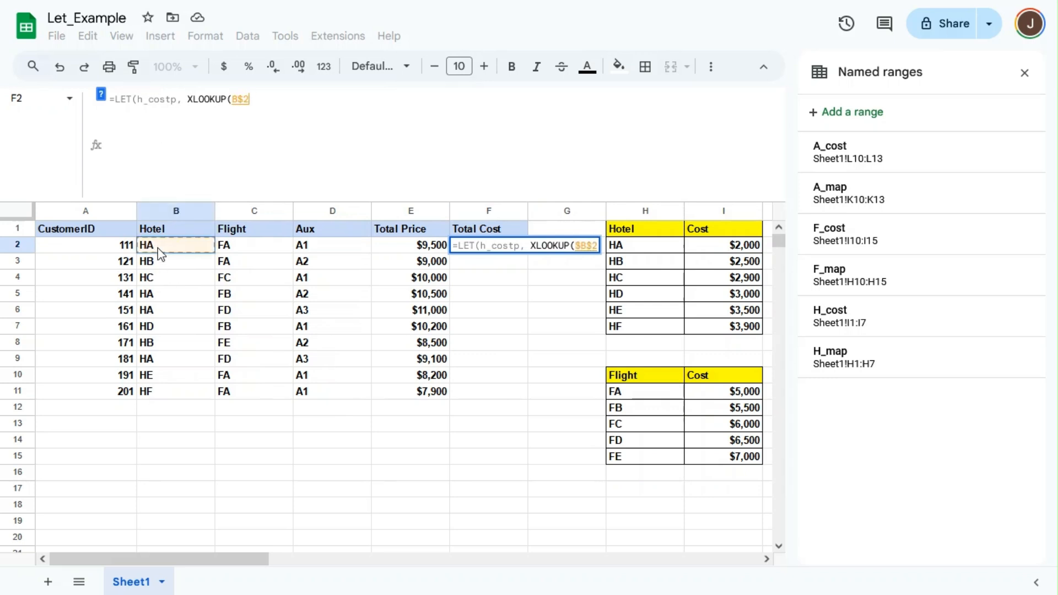
type(", ")
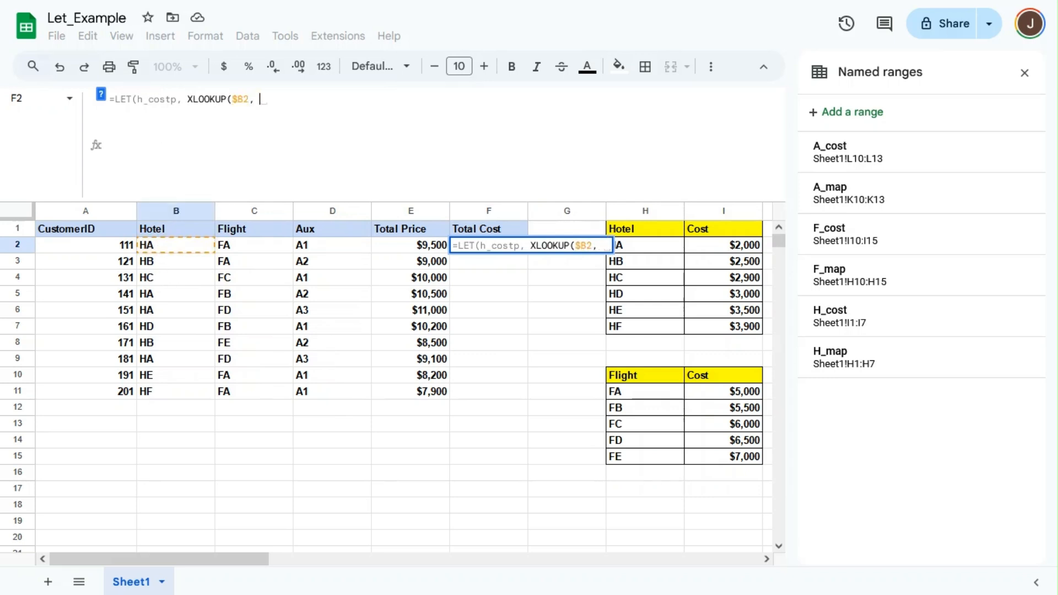
type("h_map")
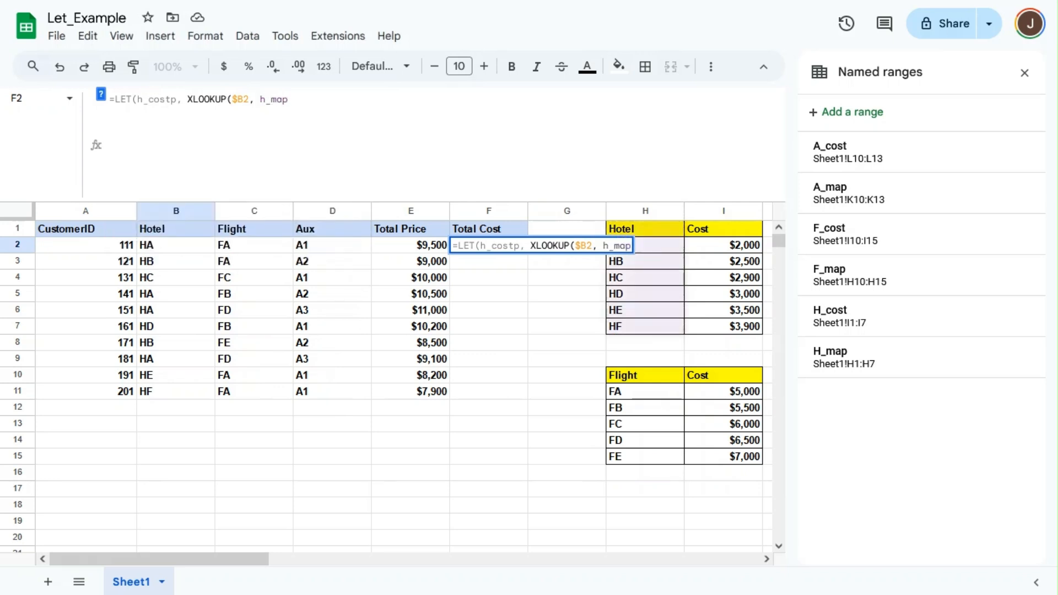
key("Tab")
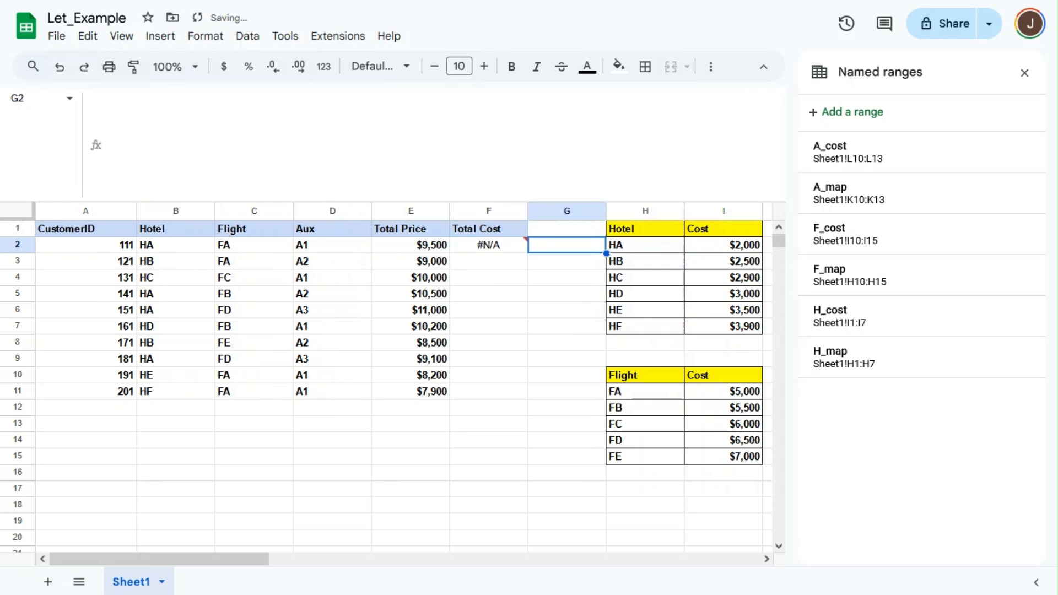
type(",")
key("Escape")
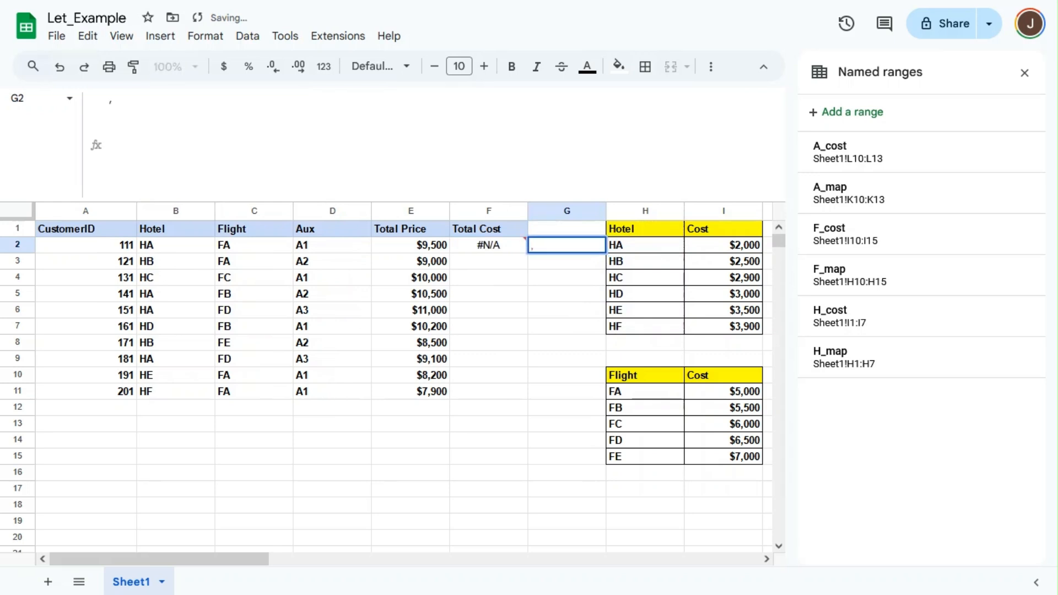
Reopen the F2 formula, remove its closing parentheses and extend the hotel XLOOKUP with result range H_cost and missing value 0.
left_click(499, 248)
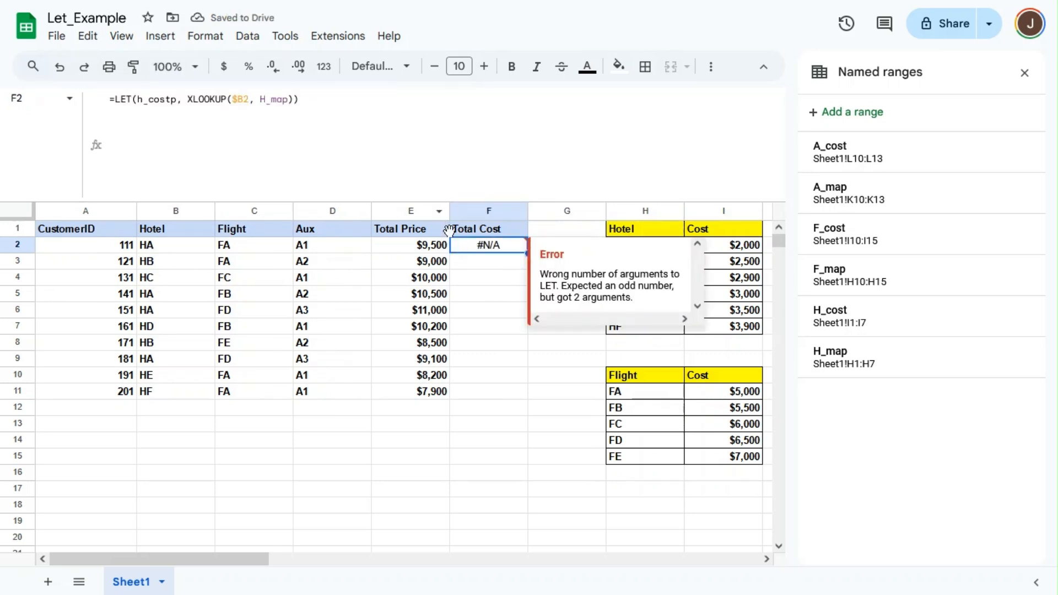
left_click(309, 101)
key("BackSpace")
key("BackSpace")
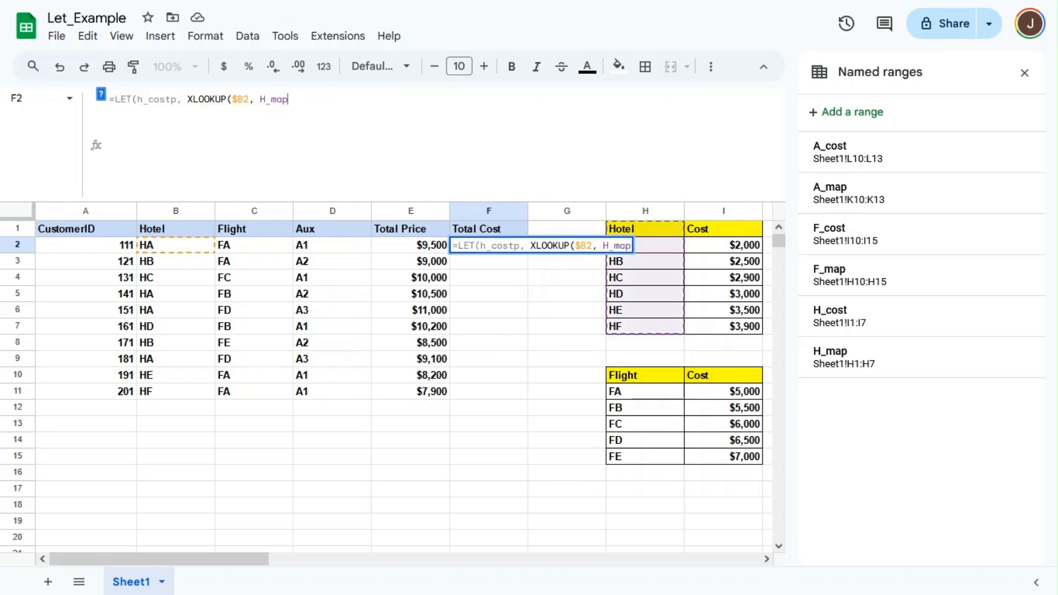
type(", H")
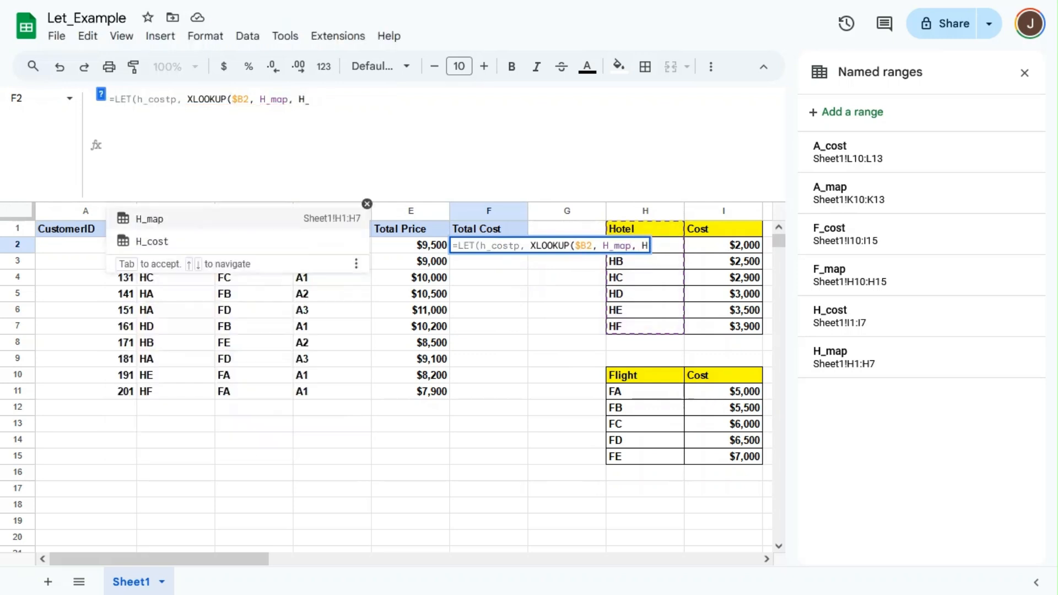
type("_")
key("Down")
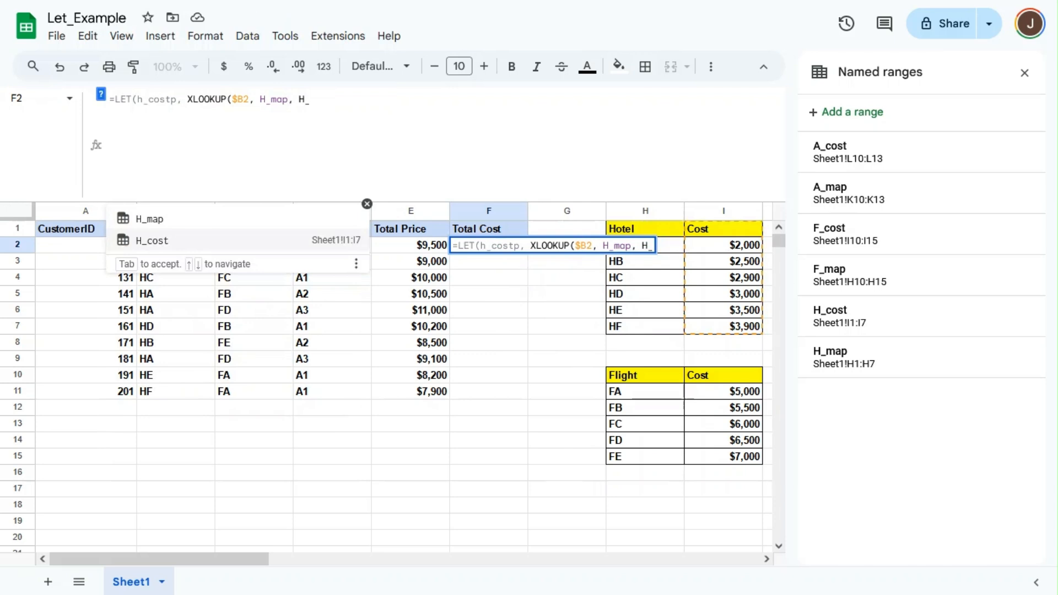
key("Tab")
type(",")
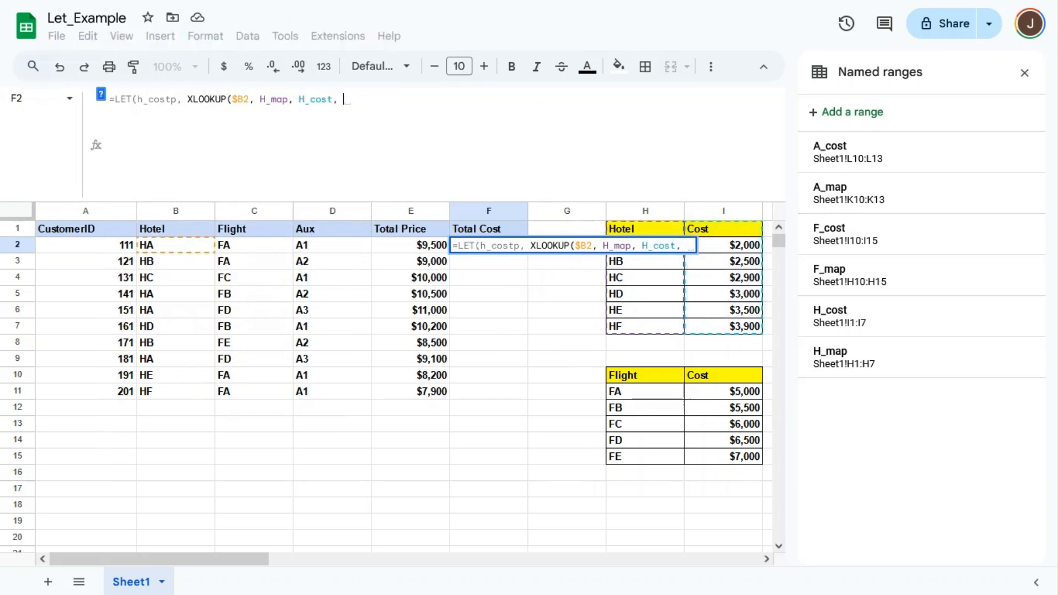
type(" 0")
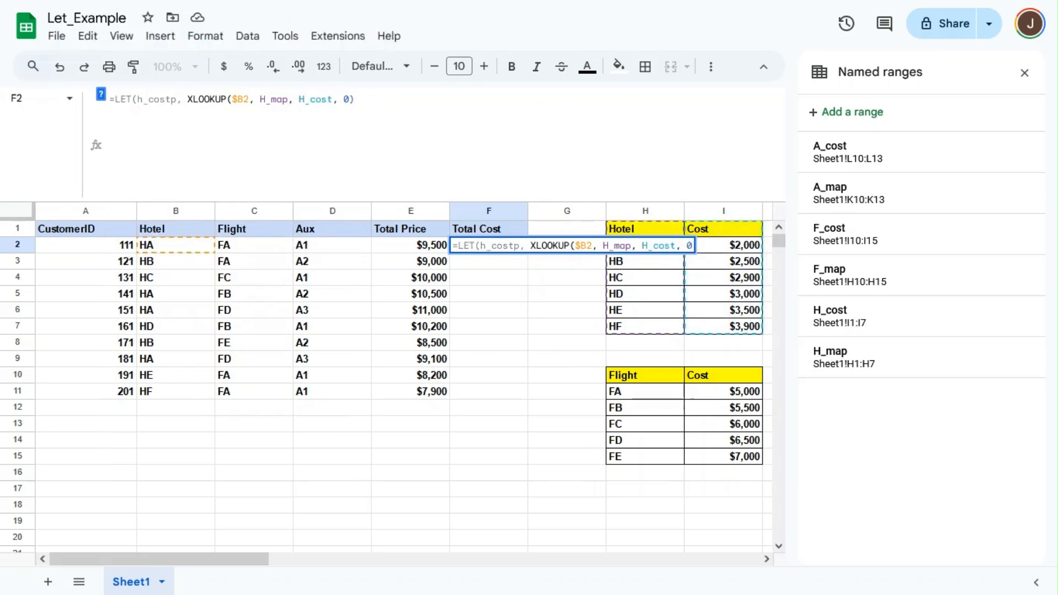
Close the hotel lookup and add the variable f_costp with the value XLOOKUP($C2, F_map, F_cost, 0).
type("), f")
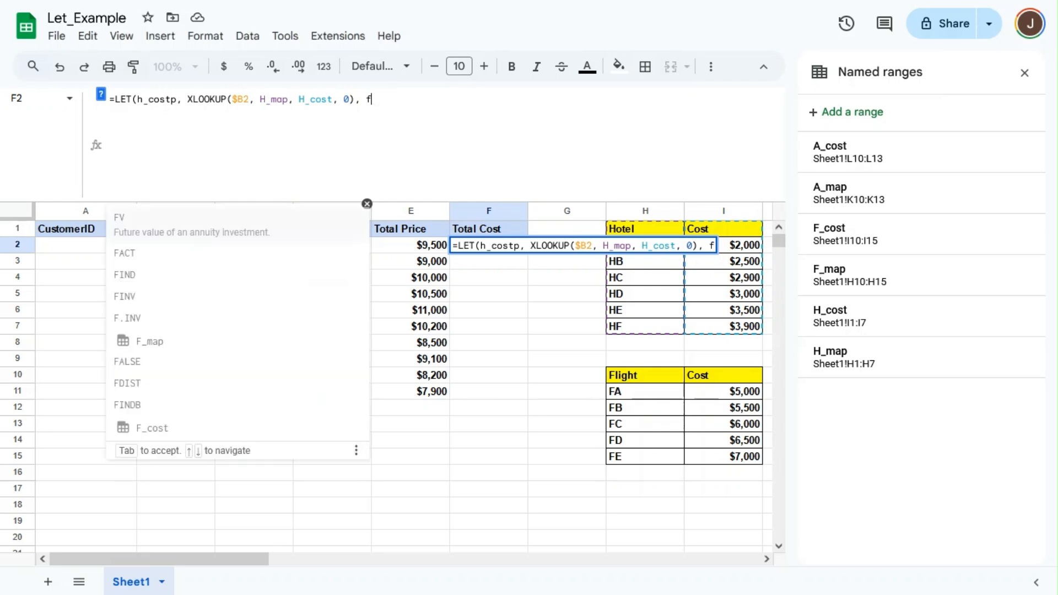
type("_costp")
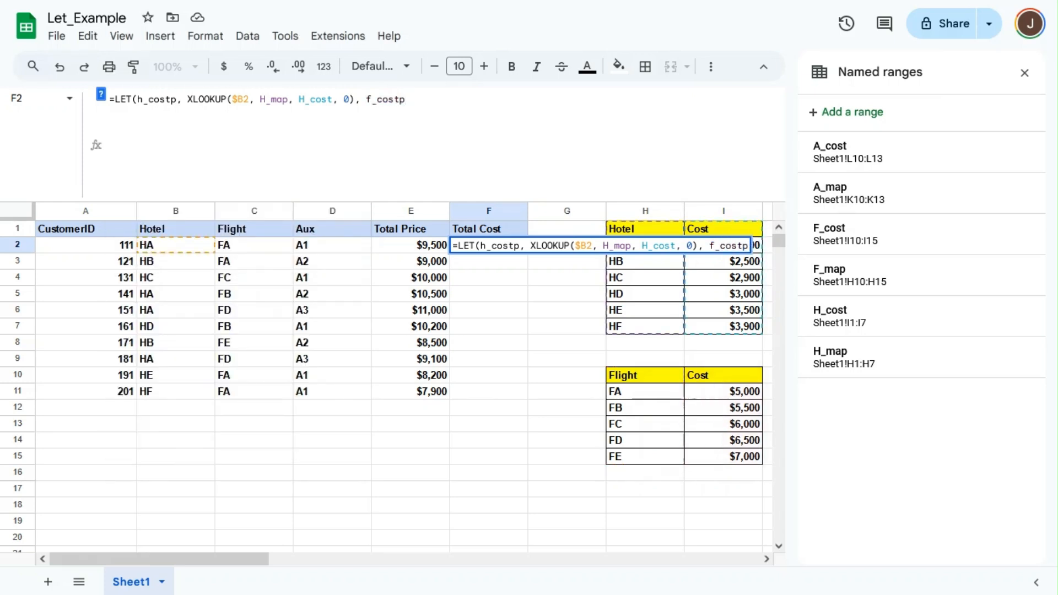
type(", Xlo")
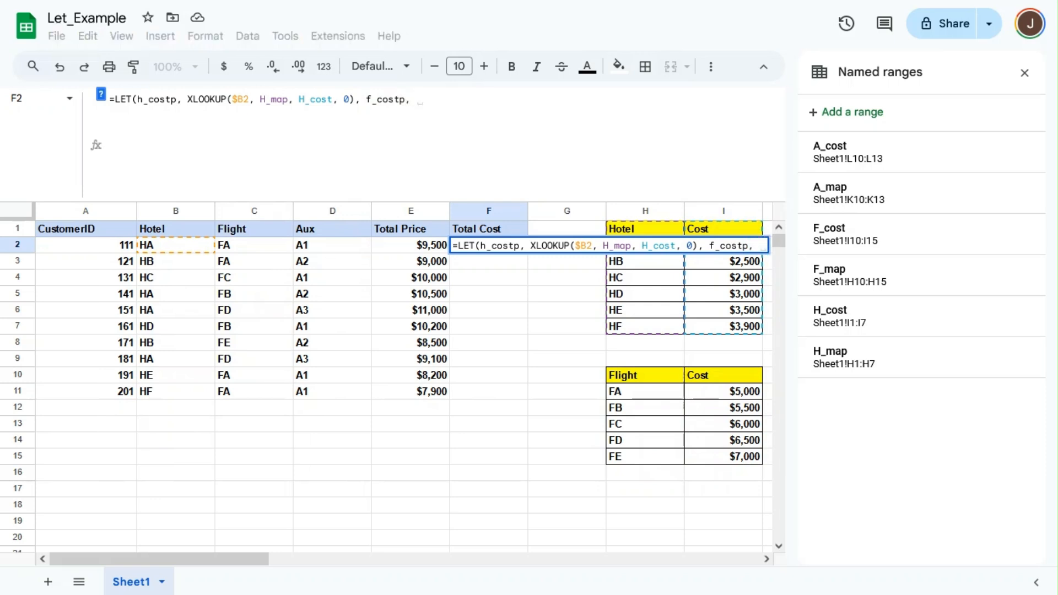
key("Tab")
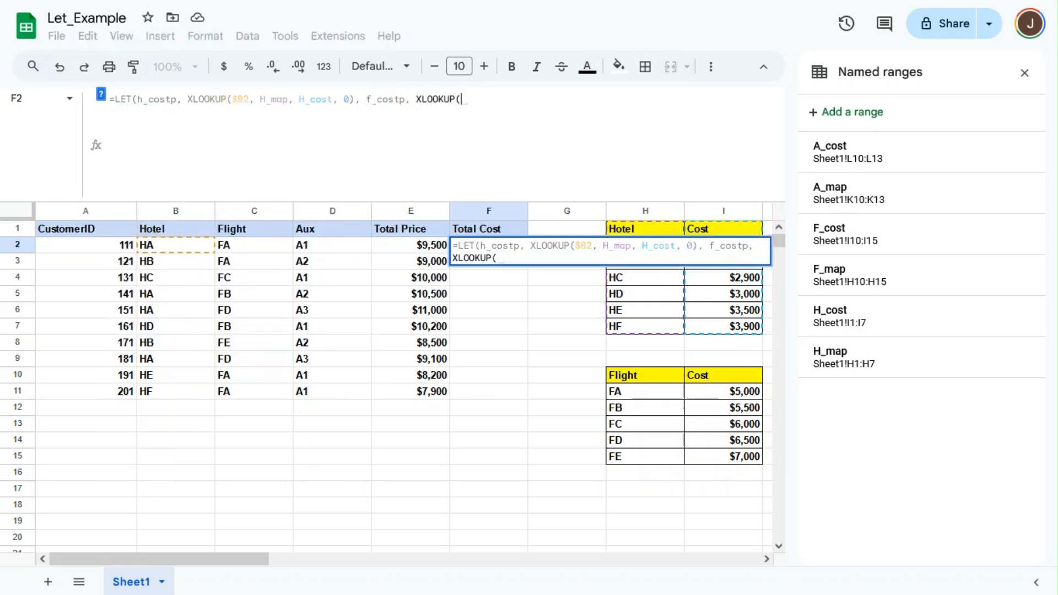
type("$")
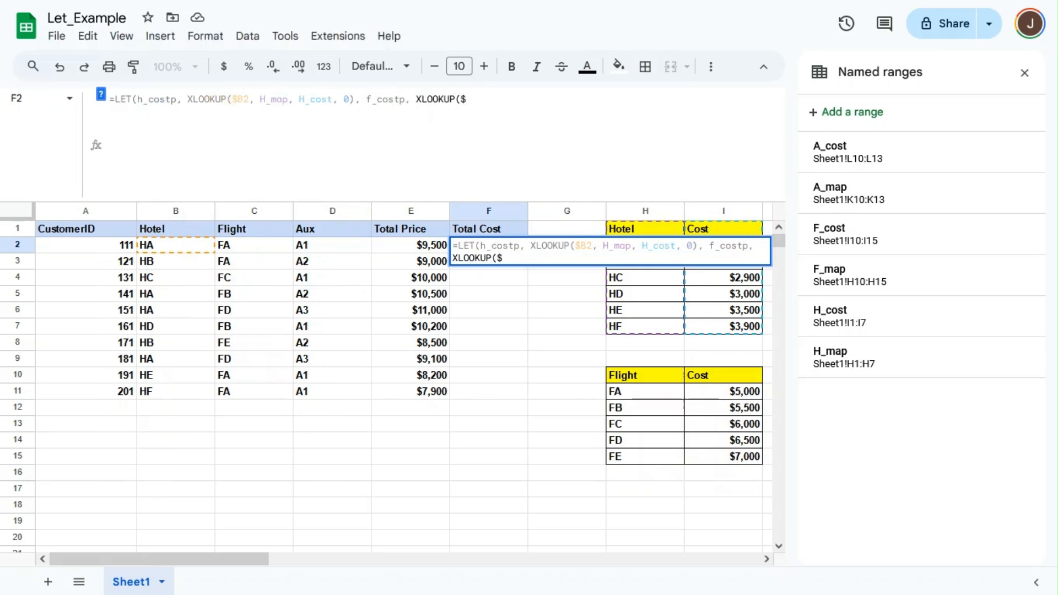
type("C2, ")
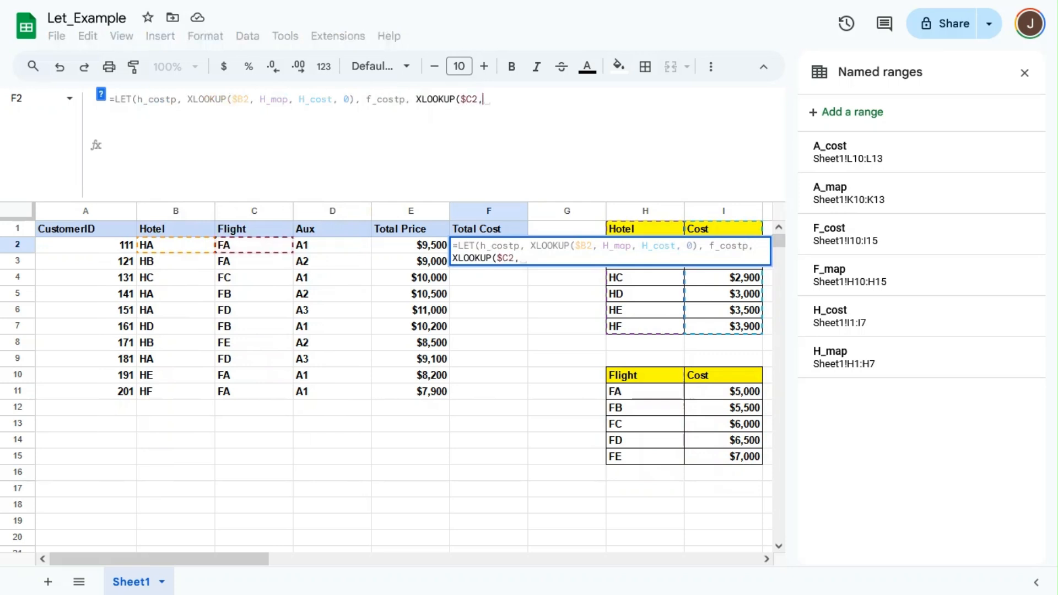
type("f_")
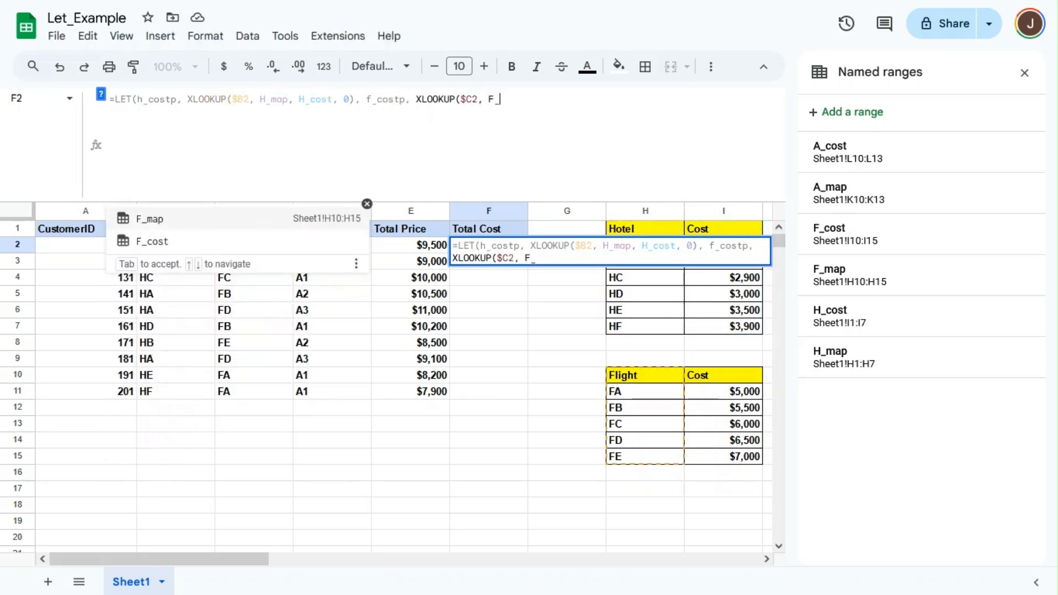
key("Tab")
type(", F_cos")
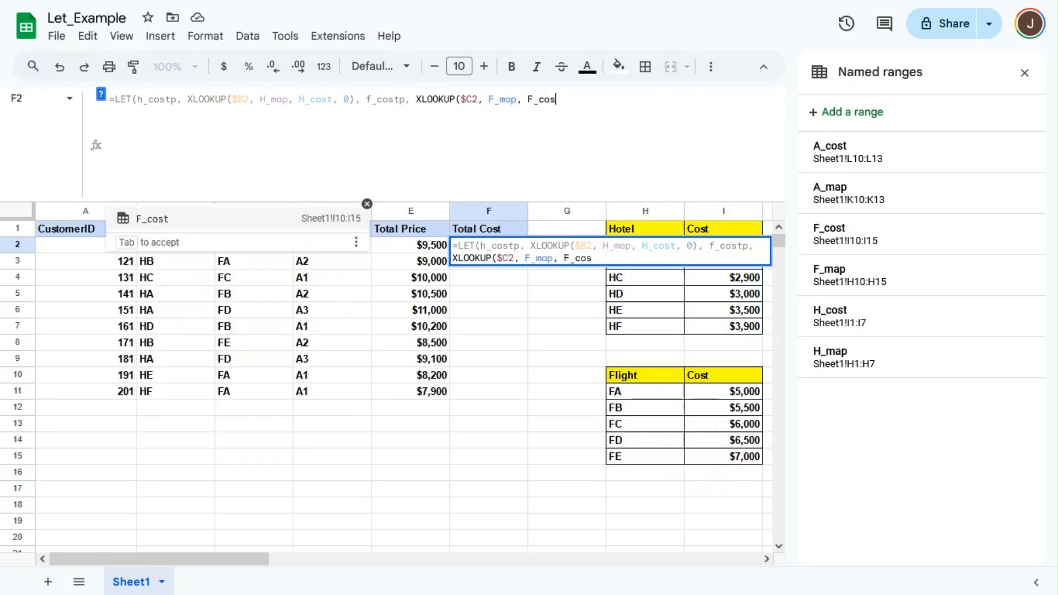
key("Tab")
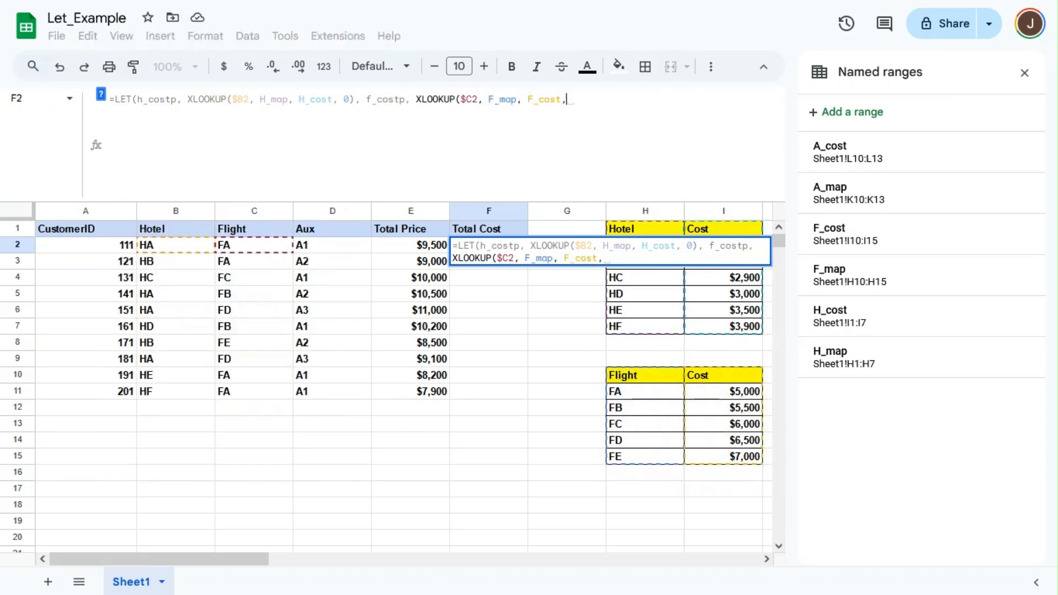
type(", 0), ")
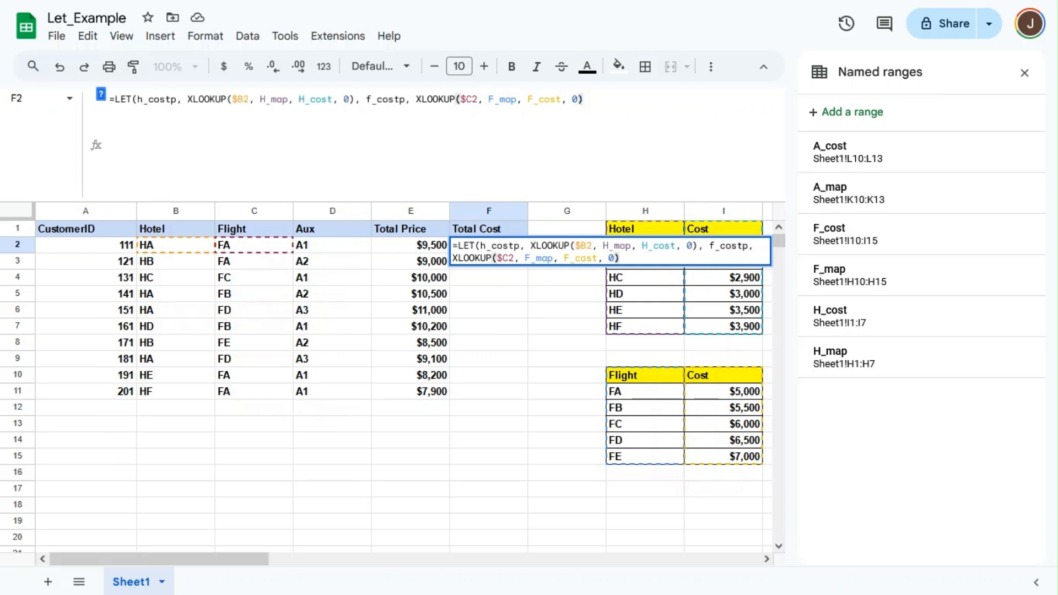
type("f_")
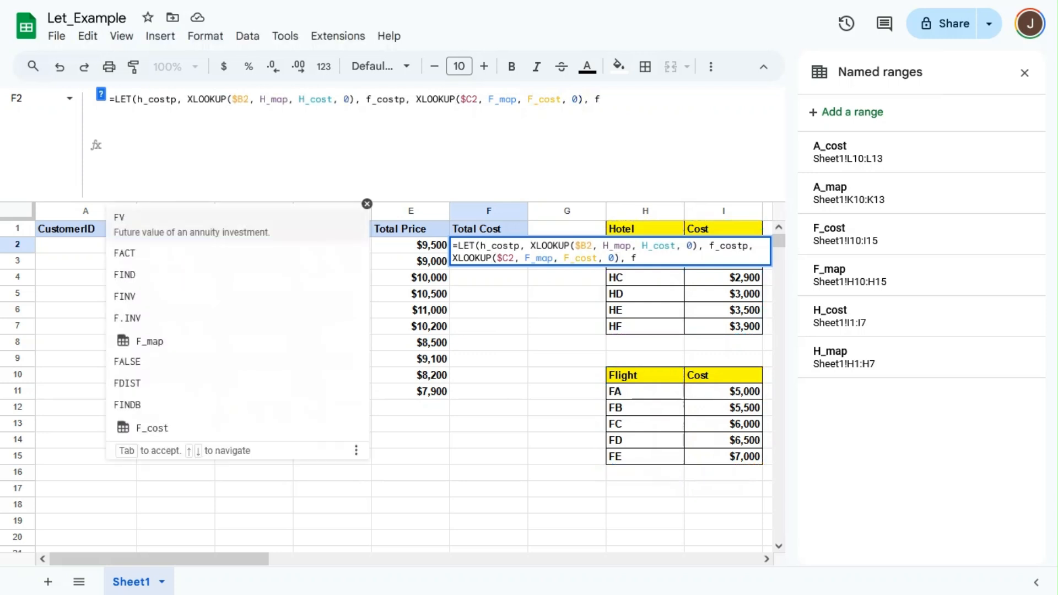
key("BackSpace")
key("BackSpace")
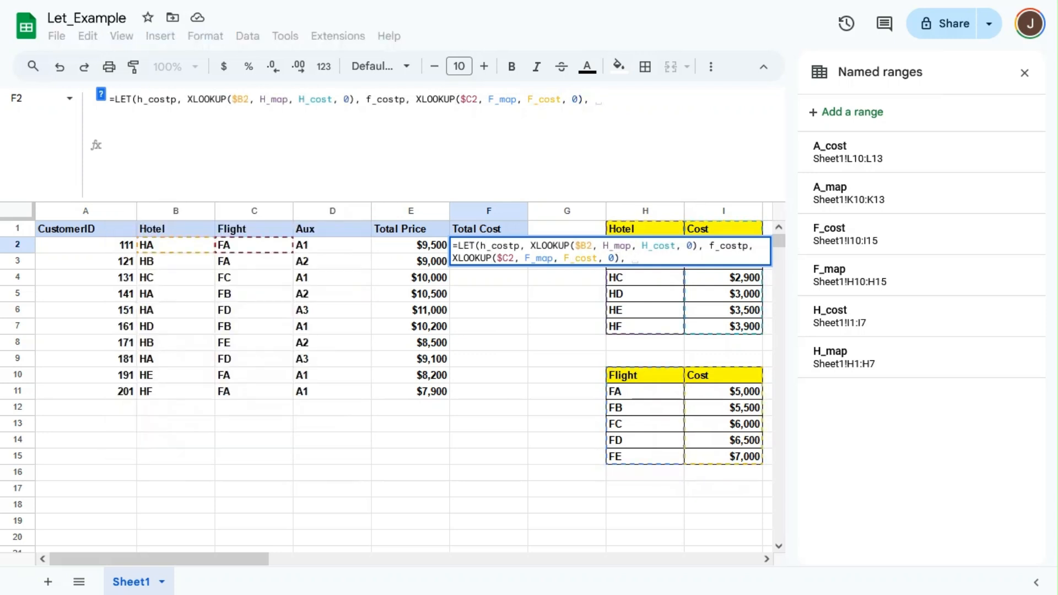
Add the variable a_costp to the LET formula with an XLOOKUP that searches for $D2 in the A_map range.
type("a_c")
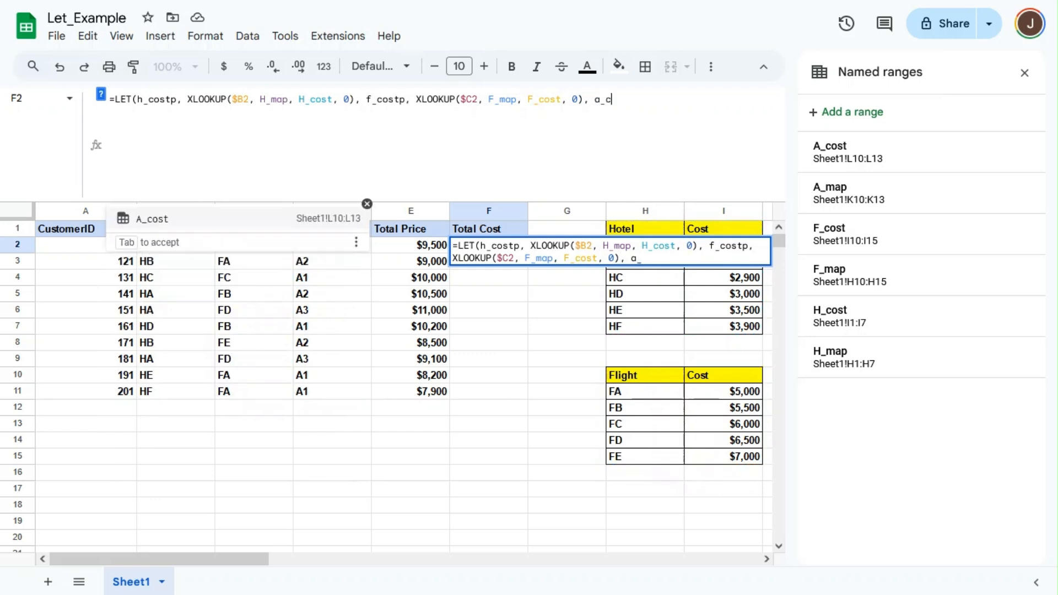
type("ostp")
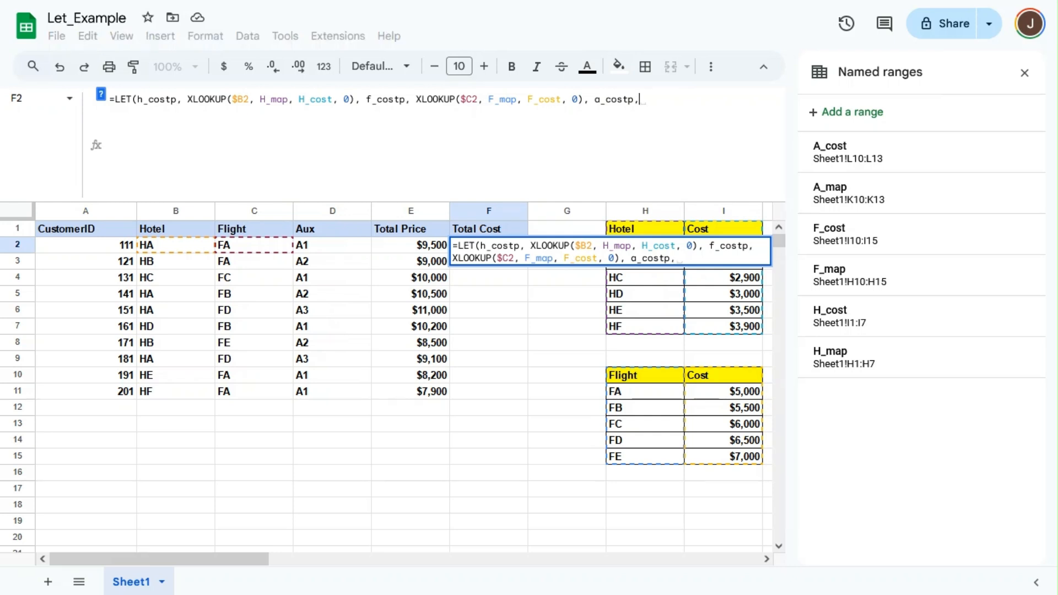
type(", Xlo")
key("Tab")
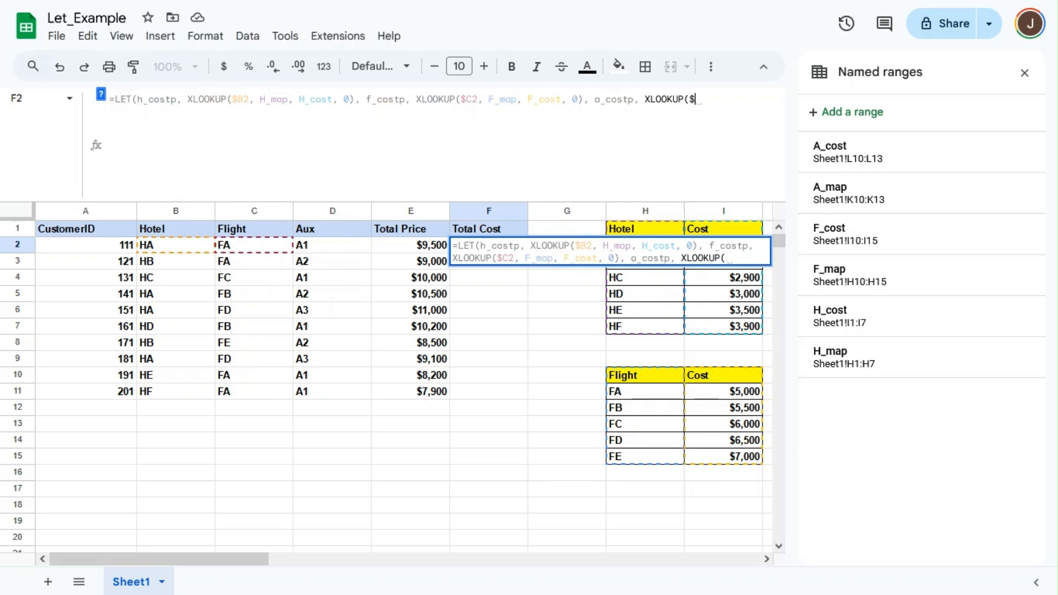
type("$D2")
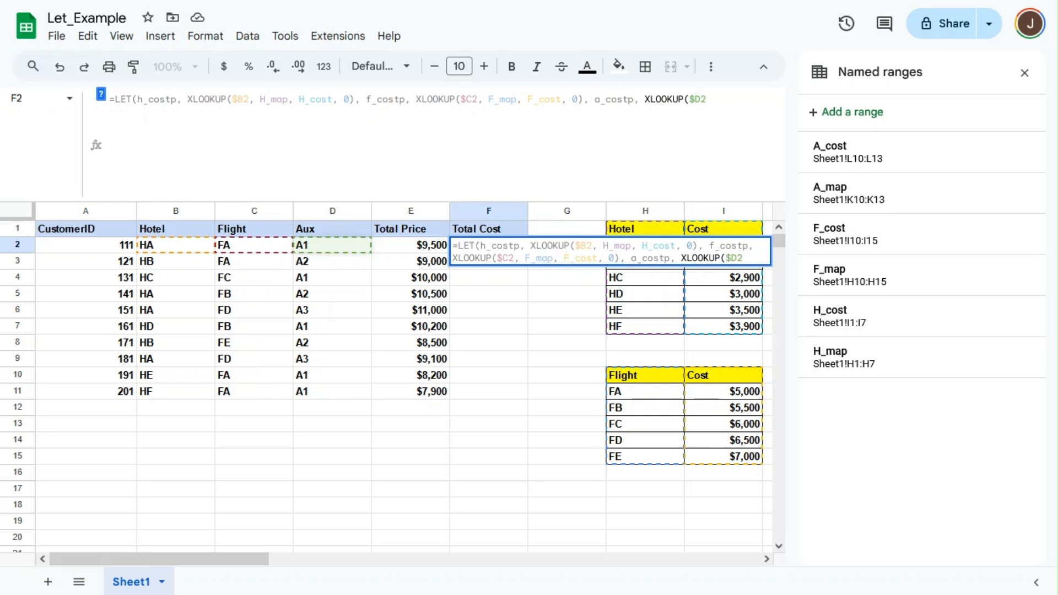
type(", a_")
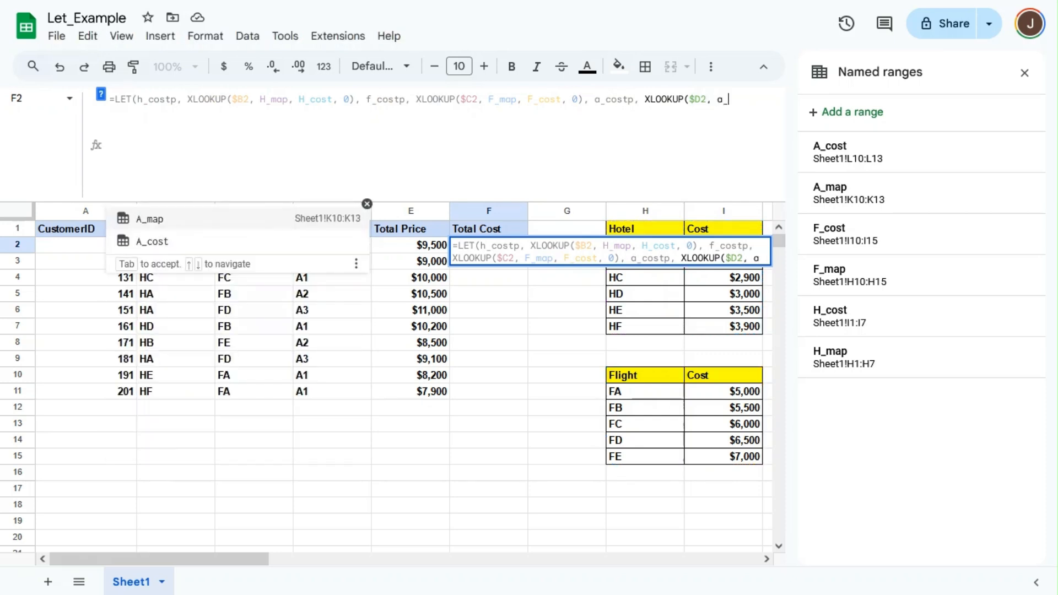
key("Tab")
type(",")
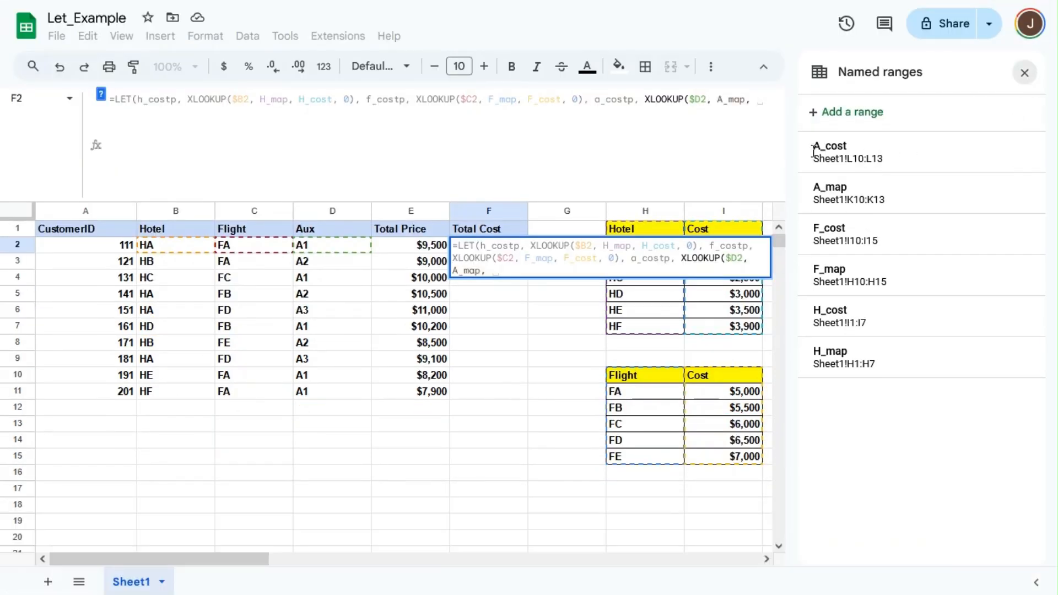
Close the named ranges list and complete the Aux lookup with result range A_cost and missing value 0.
left_click(1025, 74)
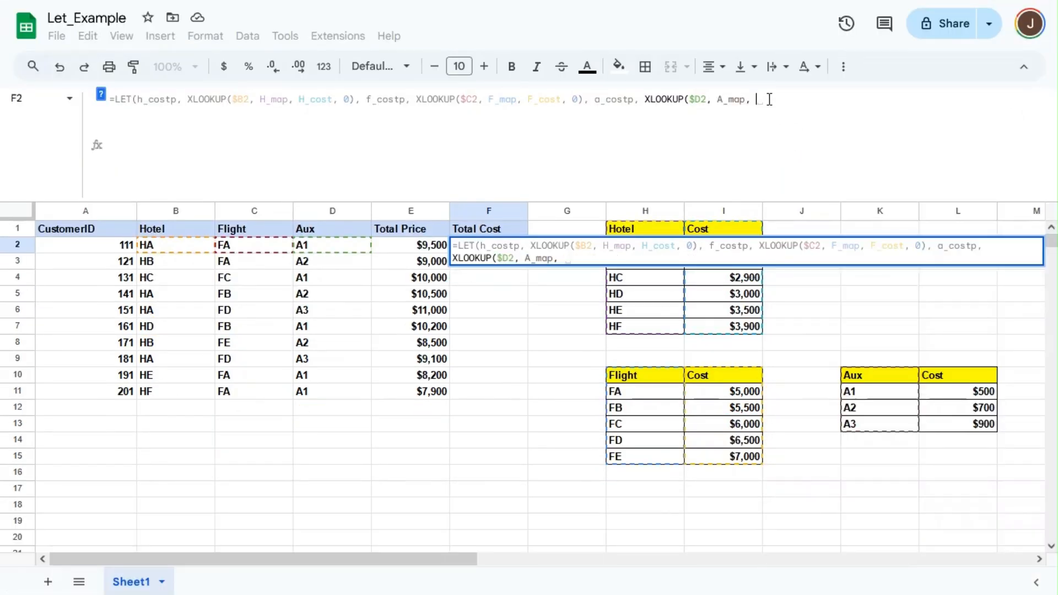
type("A_co")
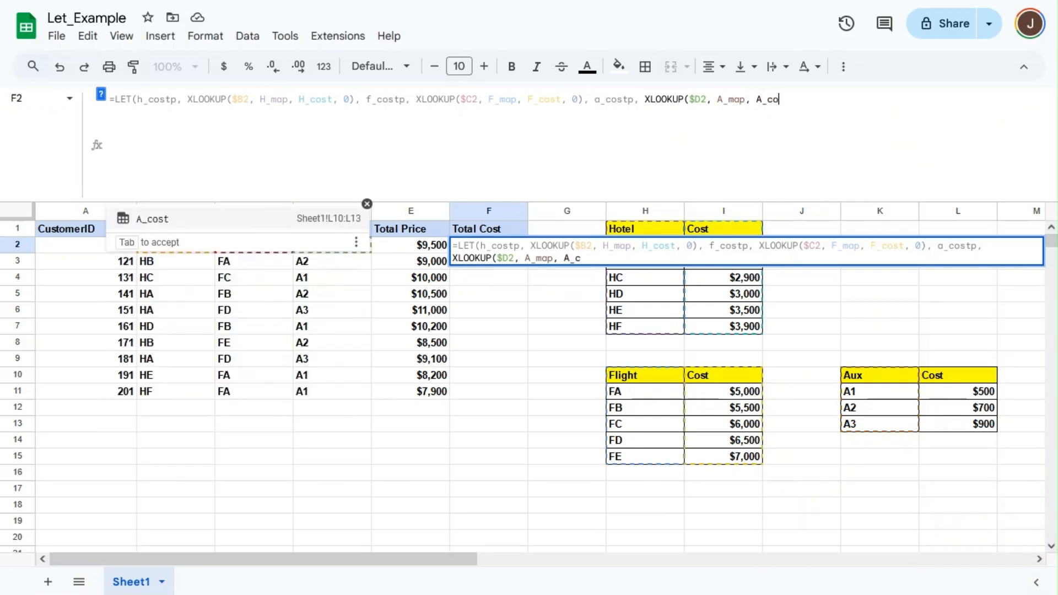
type("st,")
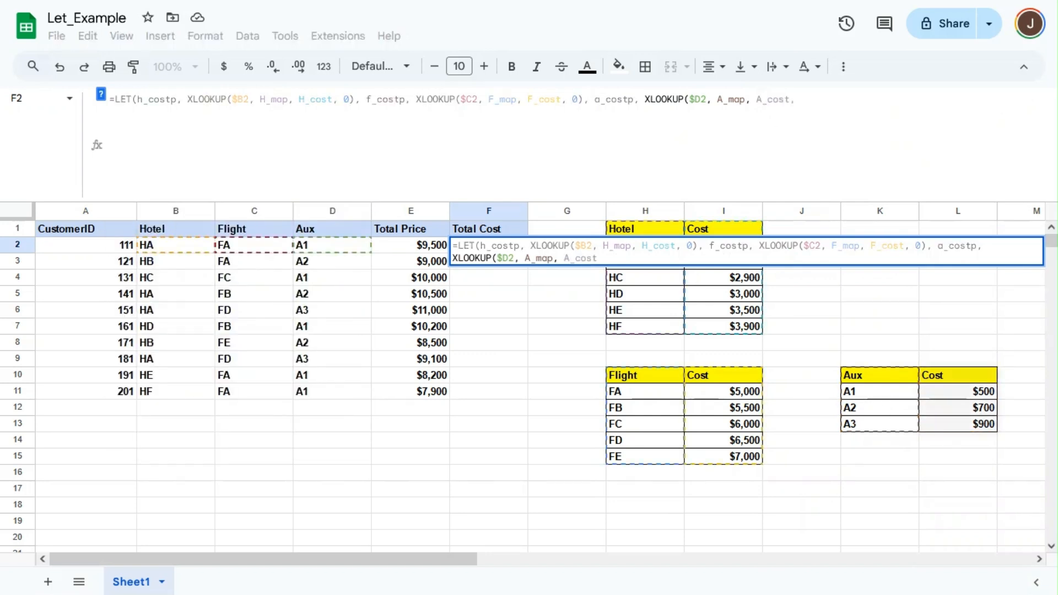
type(" 0),")
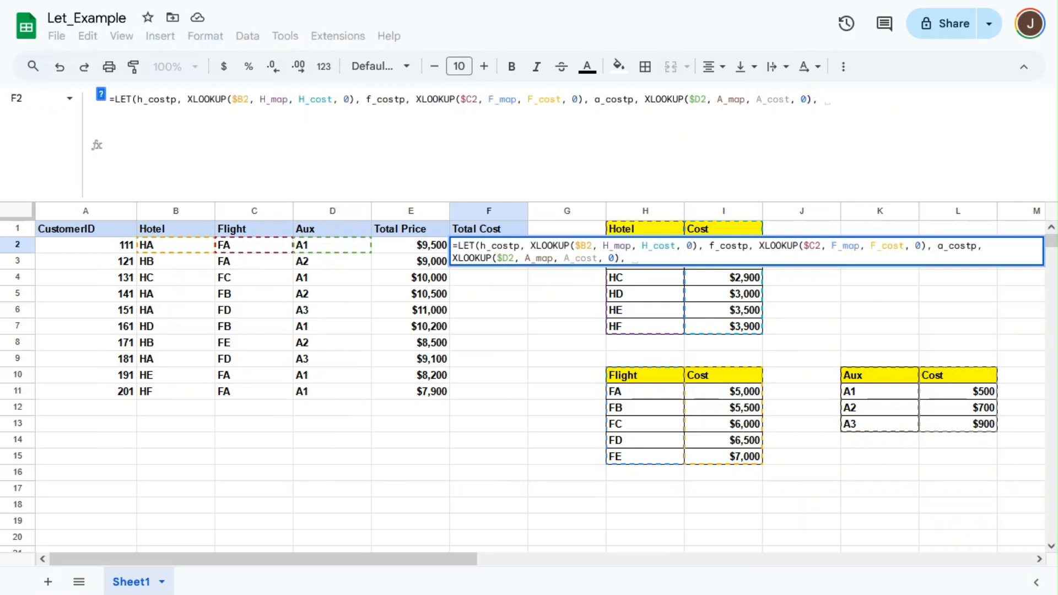
Finish the LET formula with the calculation h_costp+f_costp+a_costp and enter it in F2.
type(" h_costp")
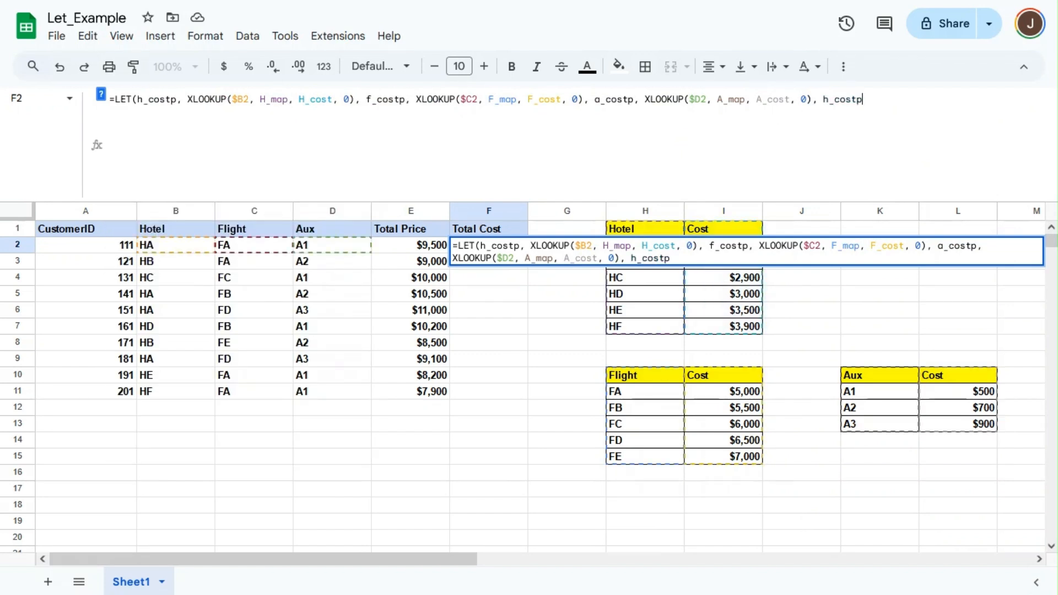
type("+")
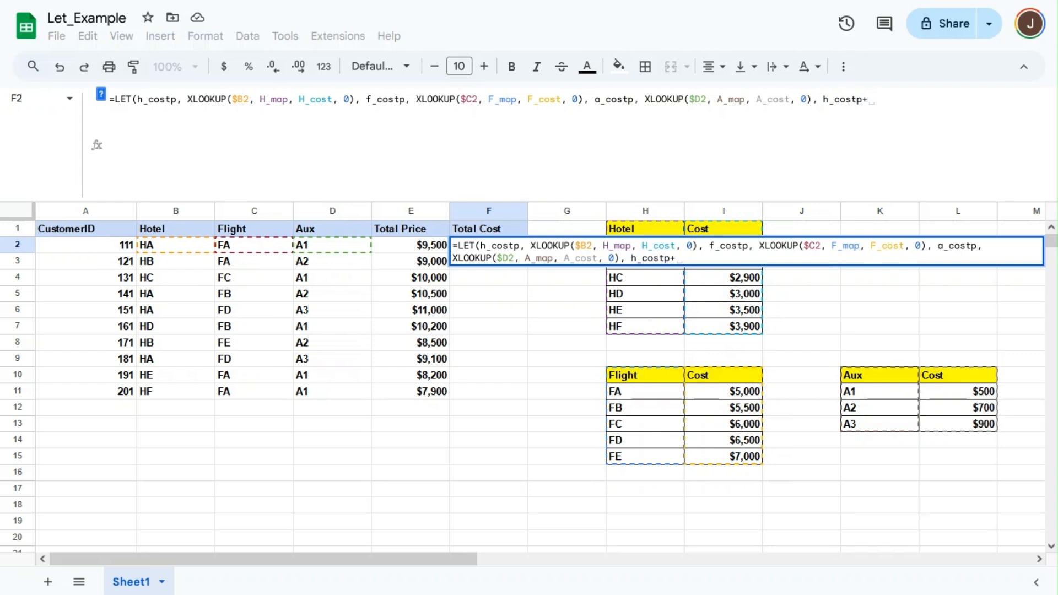
type("f_cost")
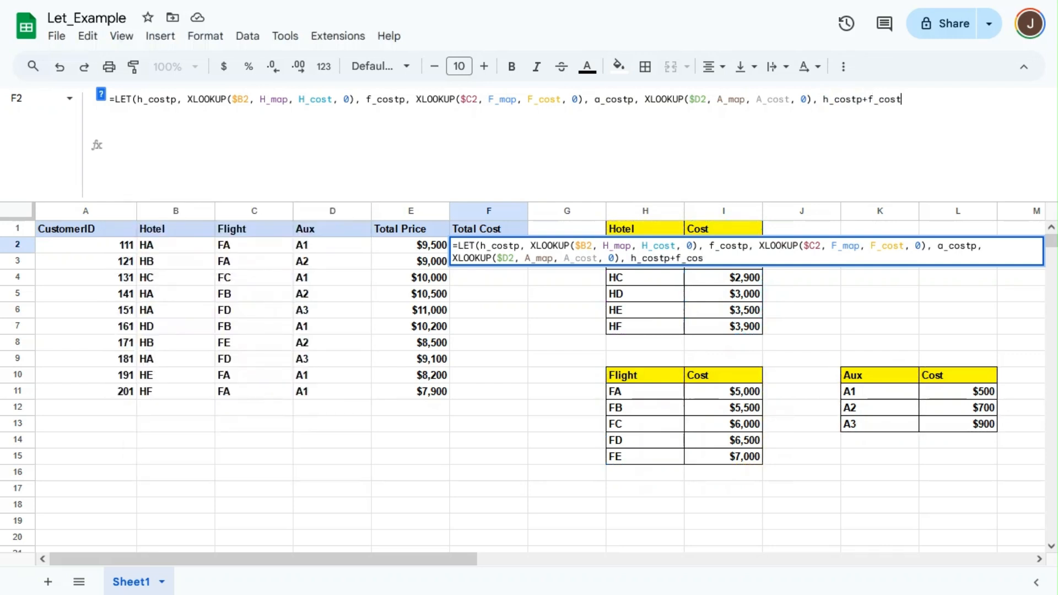
type("p+a_c")
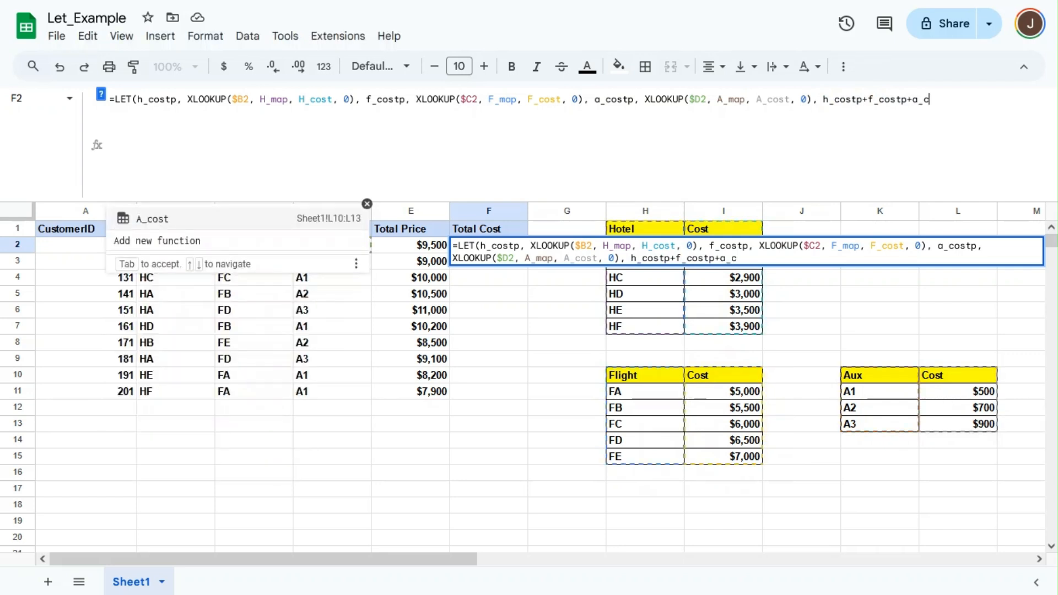
type("ostp)")
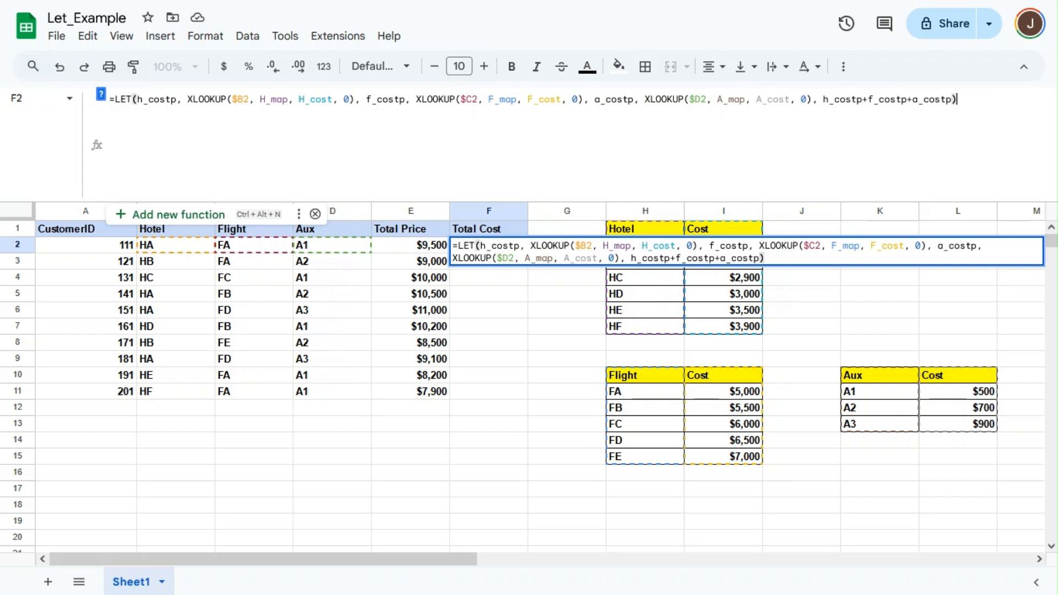
key("Return")
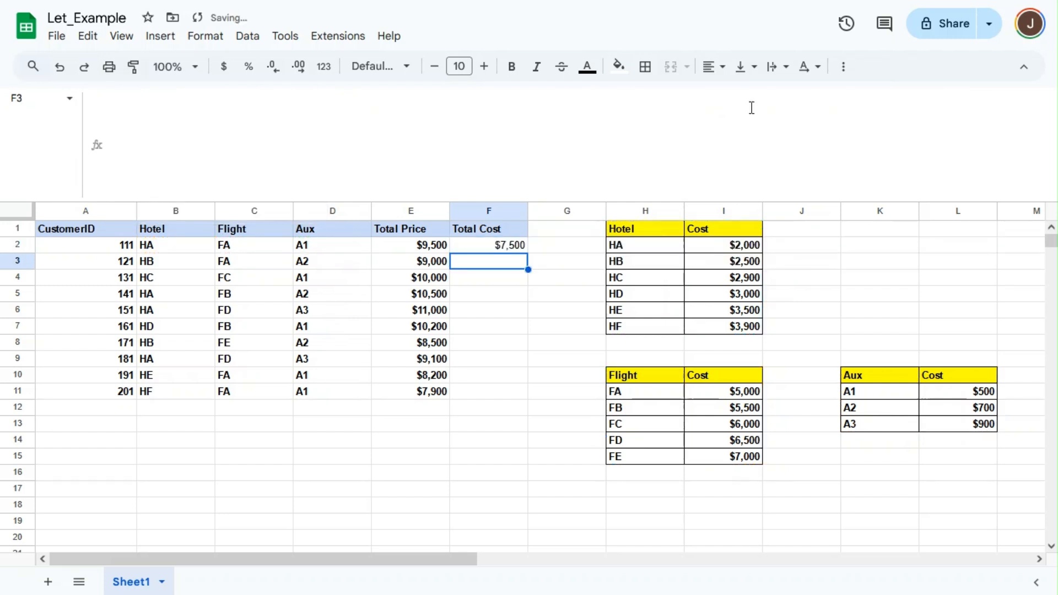
Fill the Total Cost formula from F2 down through F11.
left_click(480, 248)
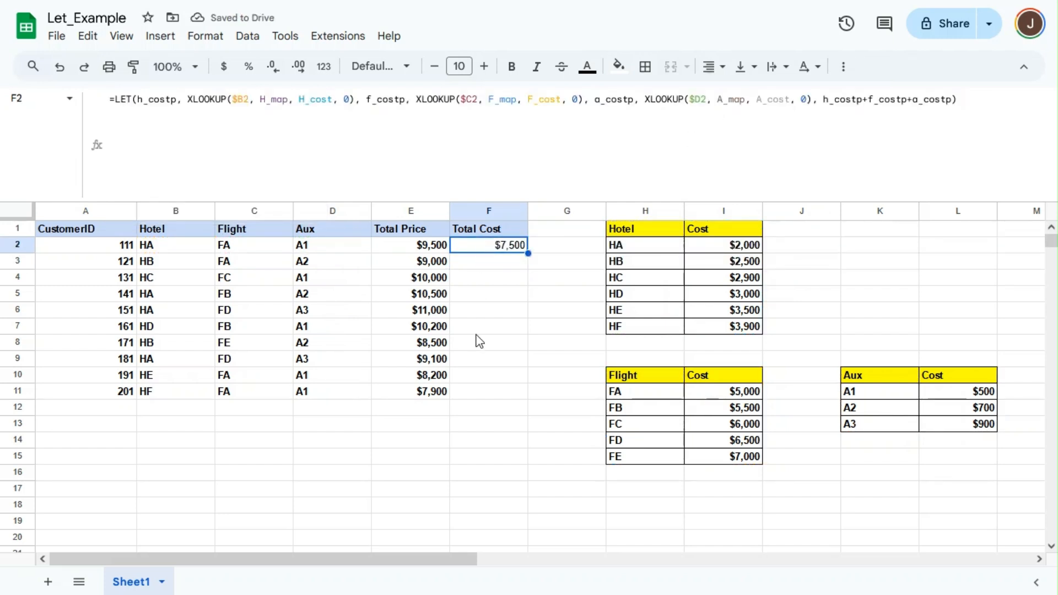
left_click(481, 391, "shift")
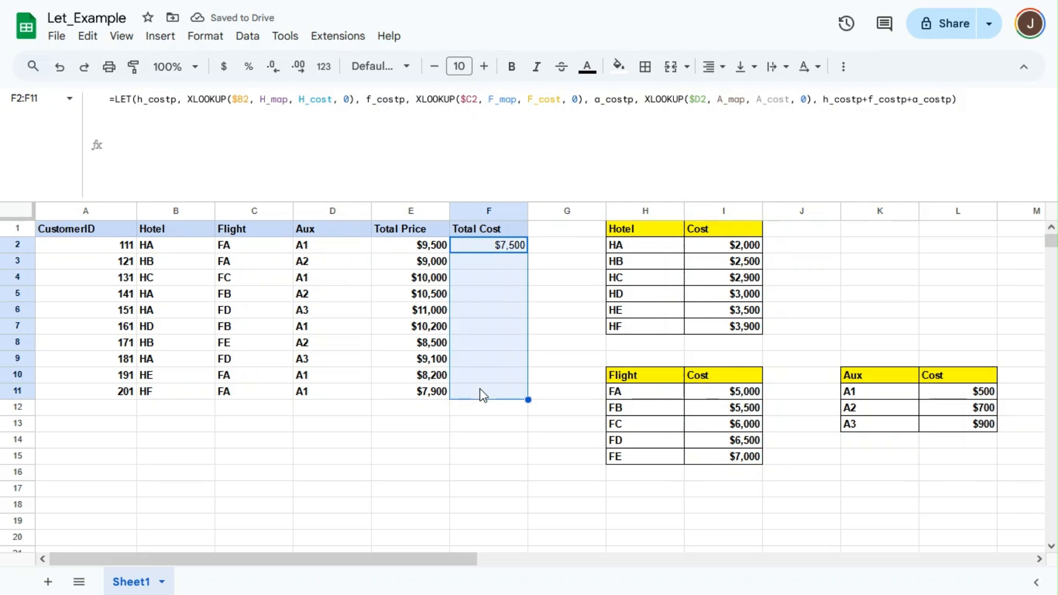
key("ctrl+d")
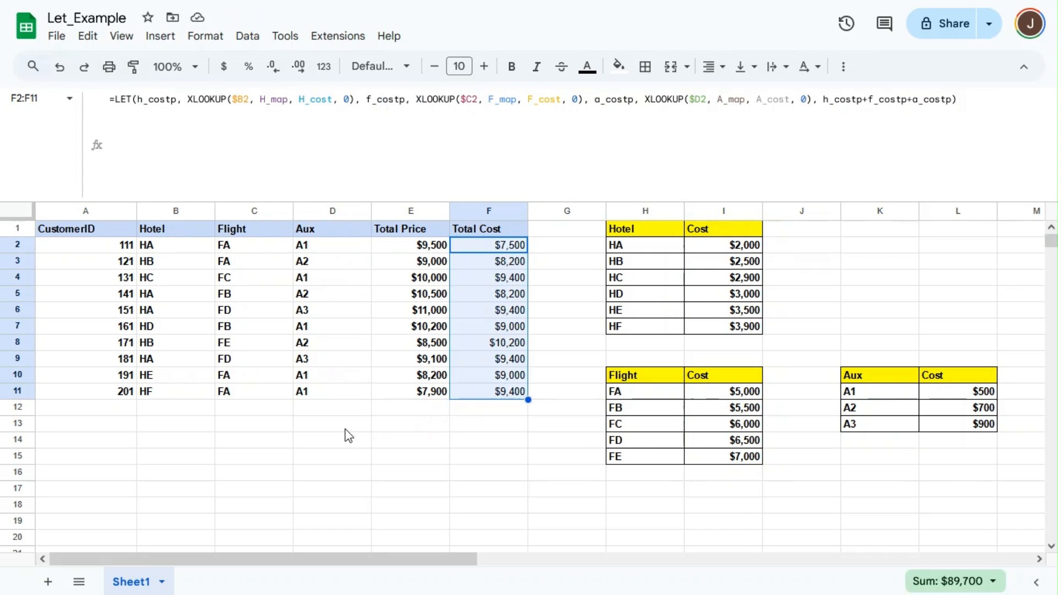
Enter the column header Profit in cell G1.
left_click(538, 232)
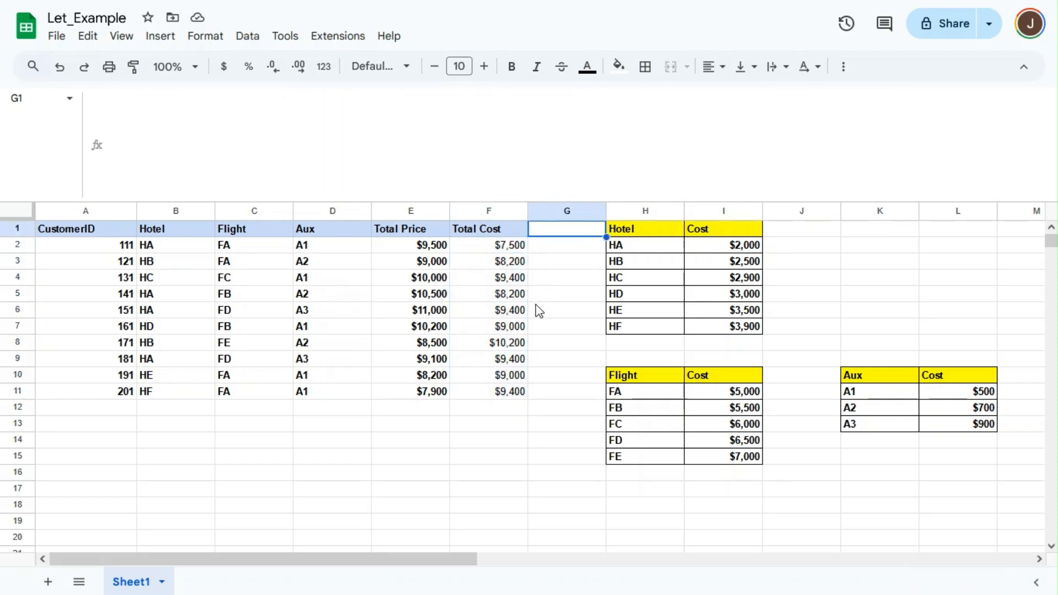
type("Profit")
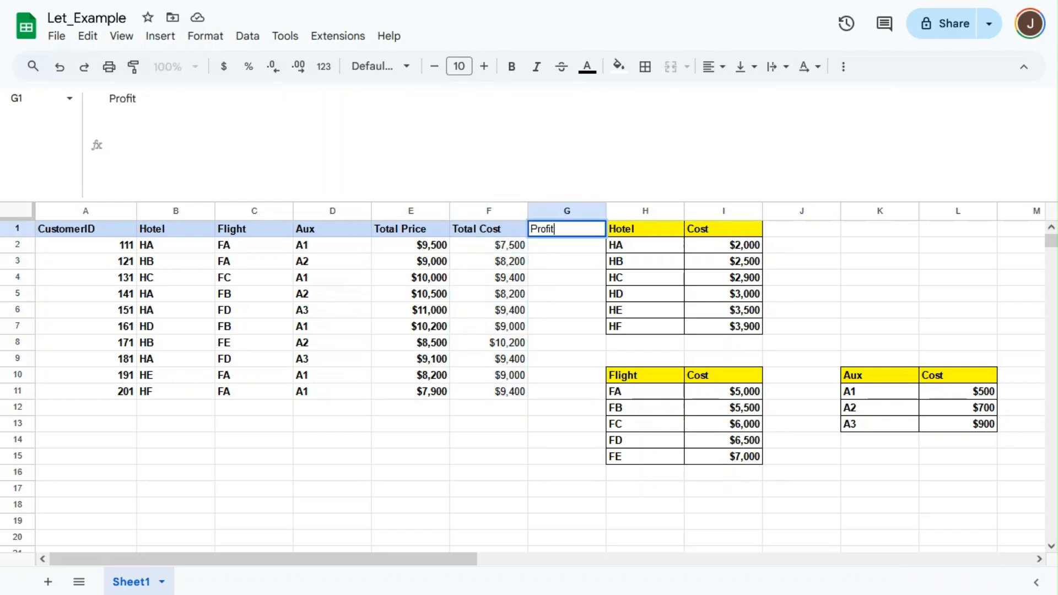
key("Return")
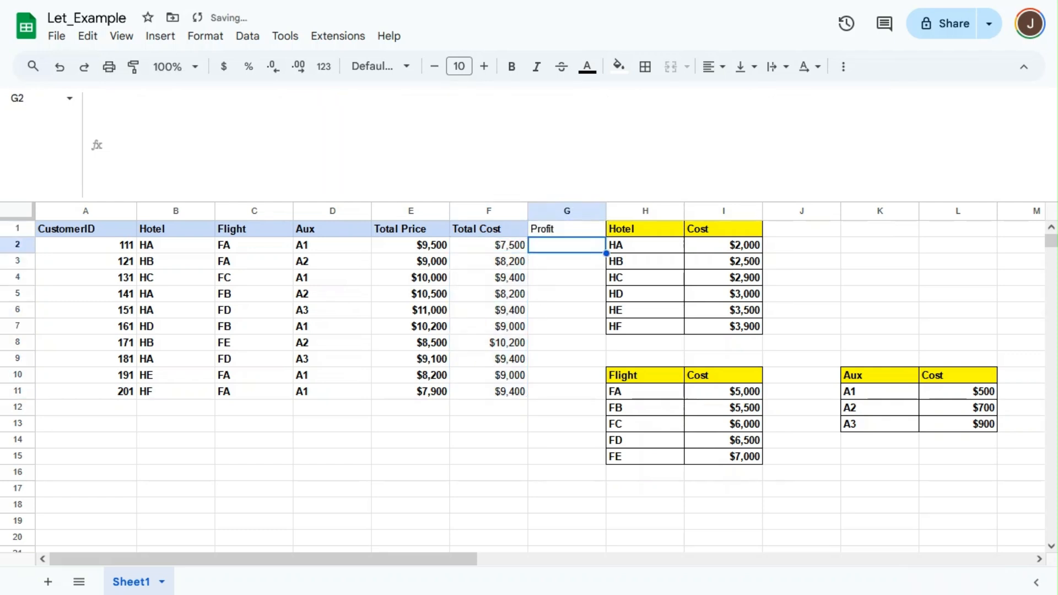
Calculate the first customer's profit in G2 as price minus cost with the formula =E2-F2.
type("=")
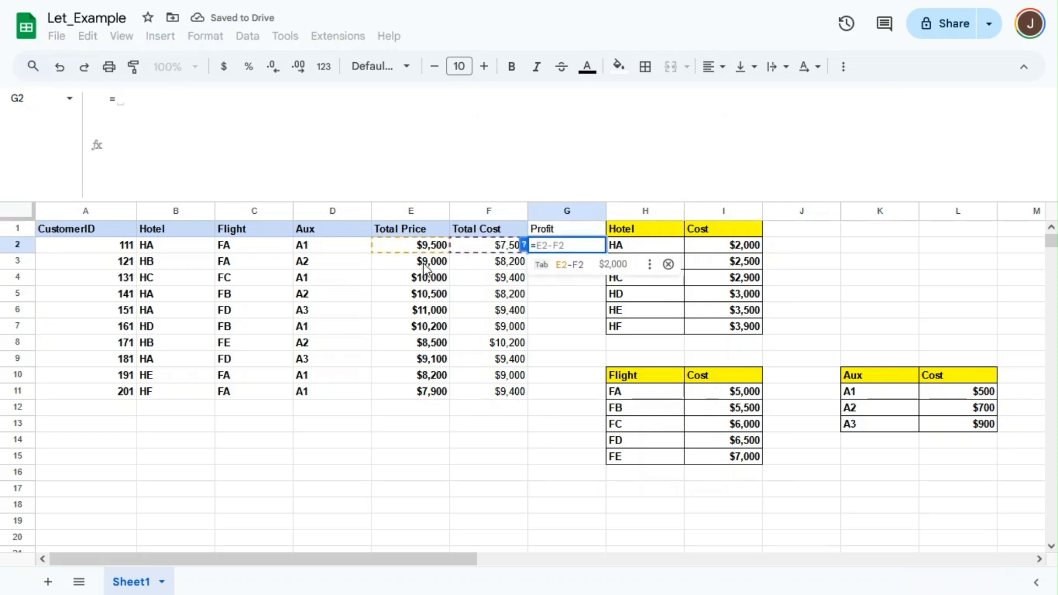
left_click(402, 248)
type("-")
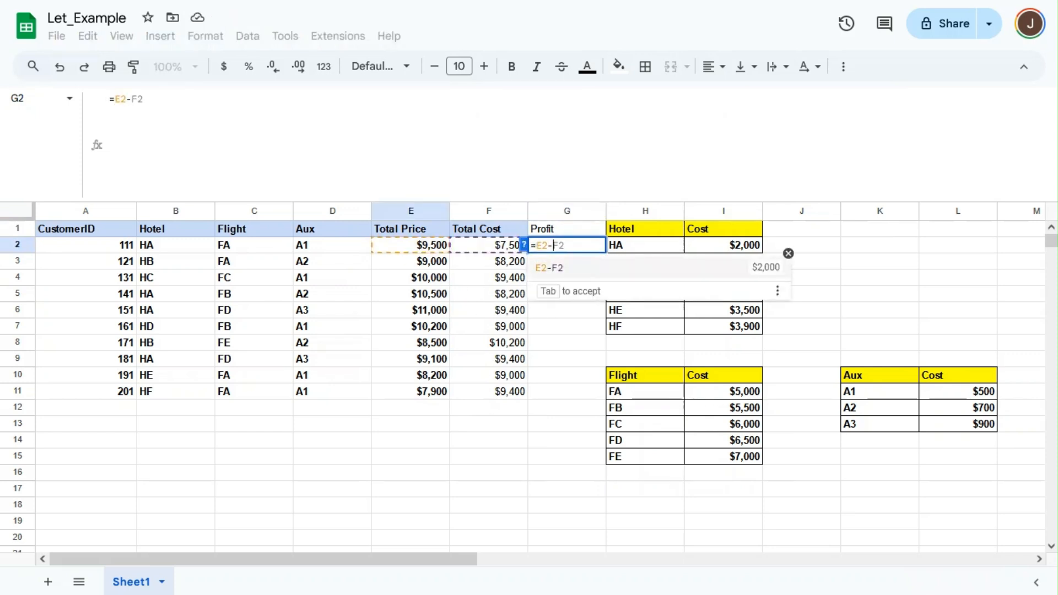
left_click(476, 249)
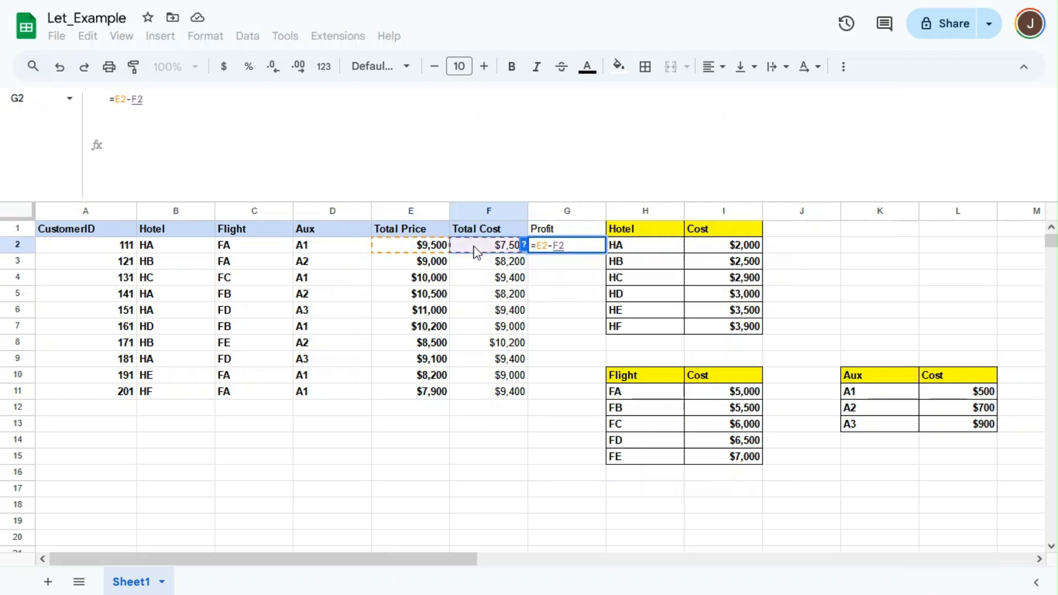
key("Return")
Fill the profit formula from G2 down through G11 and deselect the range.
left_click(554, 248)
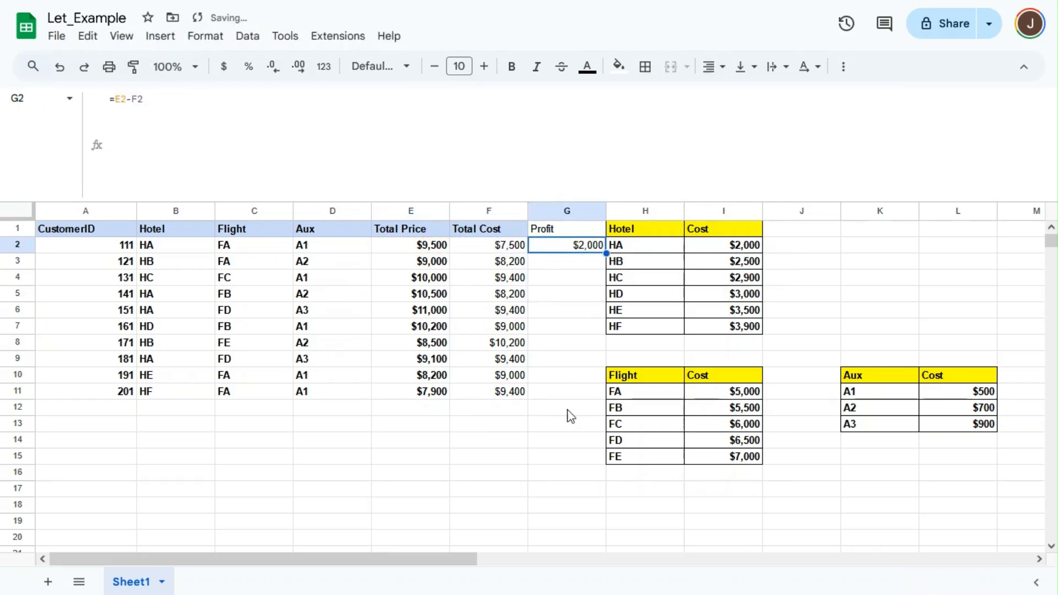
left_click(549, 393, "shift")
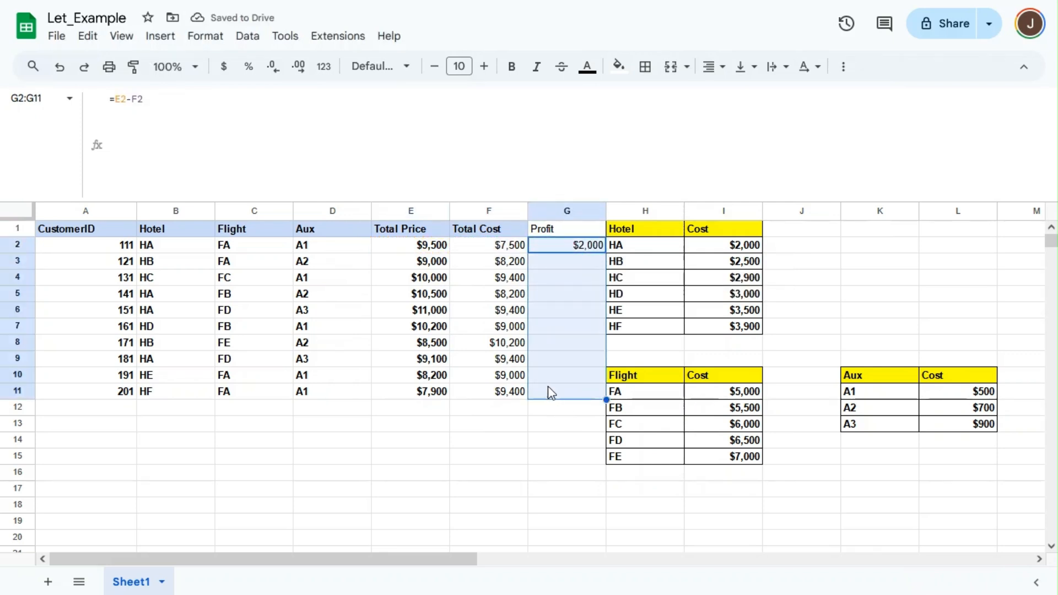
key("ctrl+d")
left_click(468, 441)
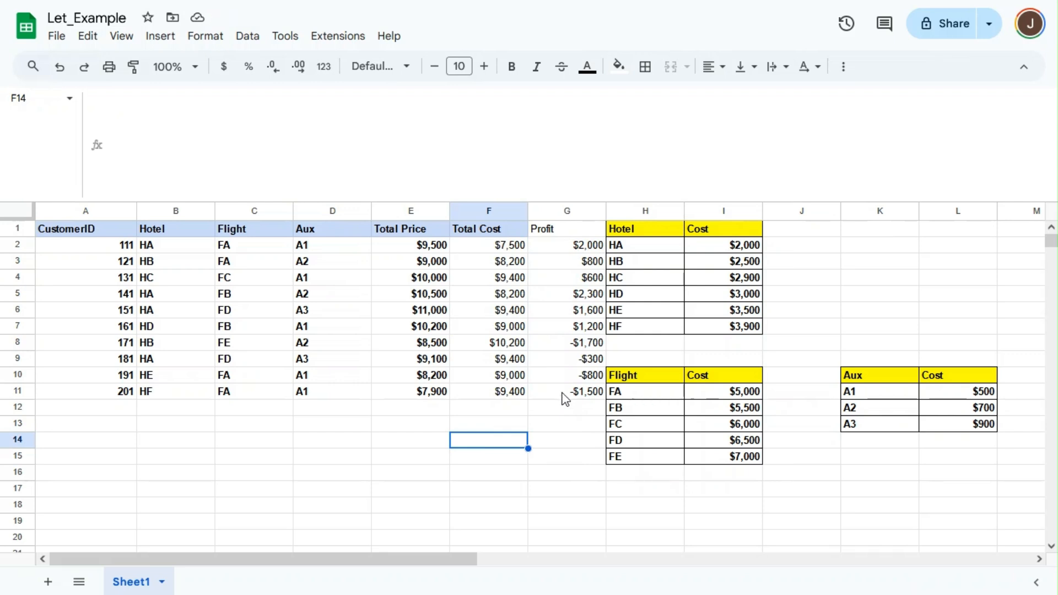
Make the Profit header in G1 bold.
left_click(570, 227)
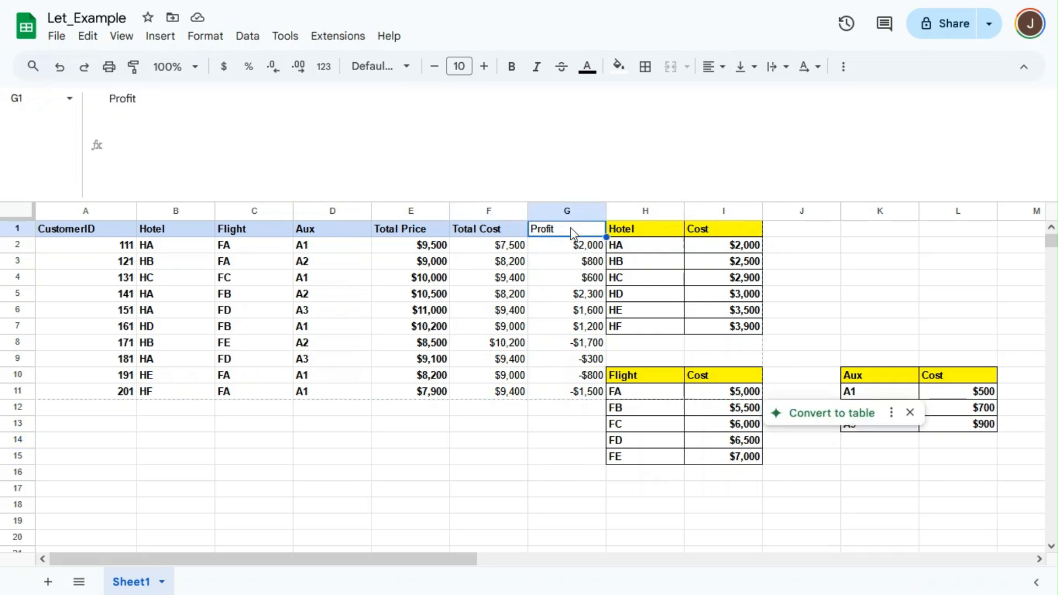
left_click(511, 67)
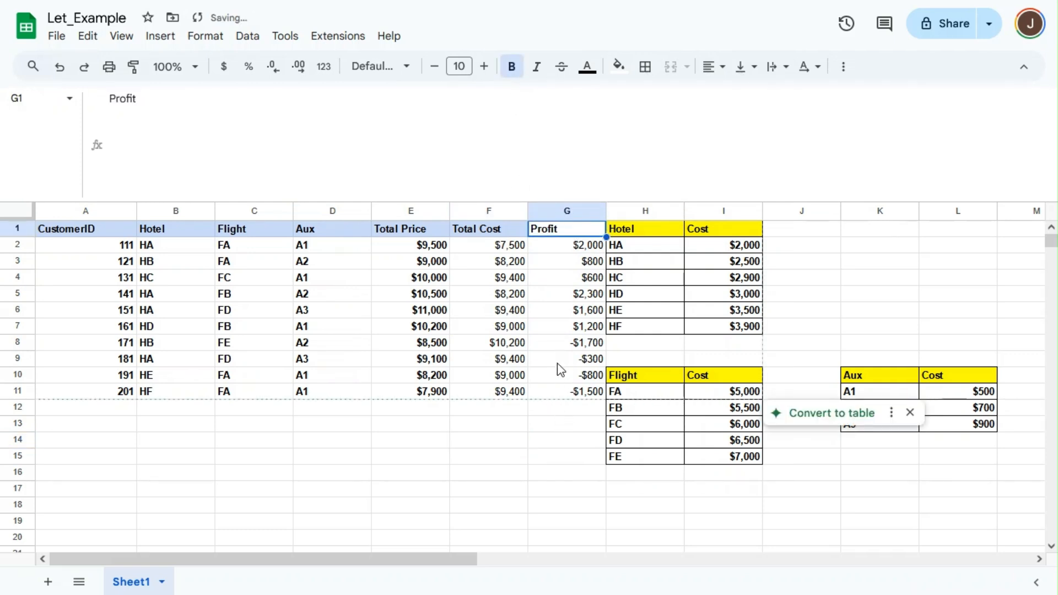
Review the profit values in G2:G11 and the finished LET formula in F2.
left_click(580, 246)
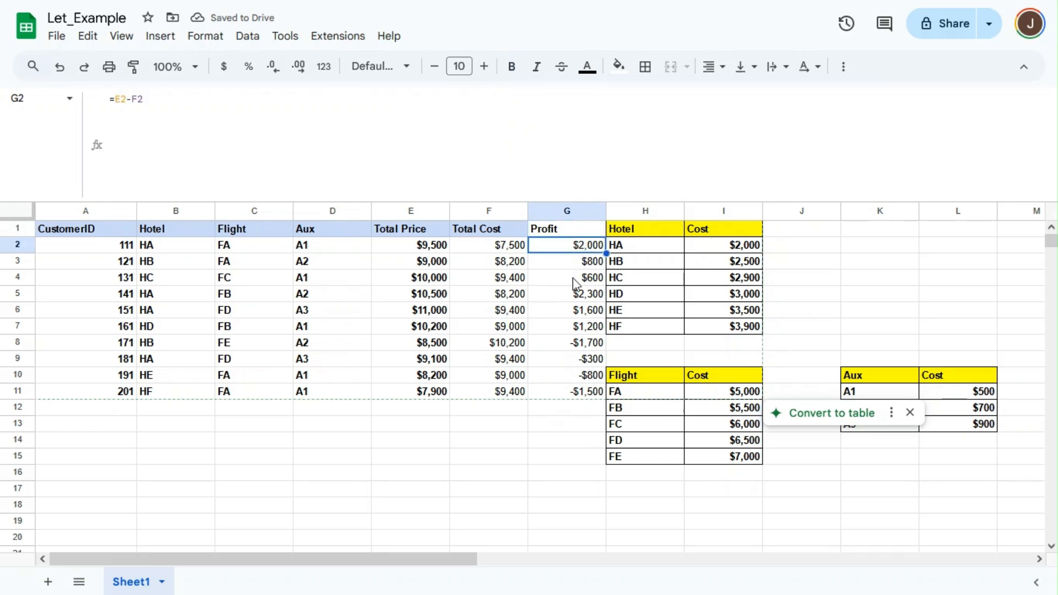
left_click(556, 396, "shift")
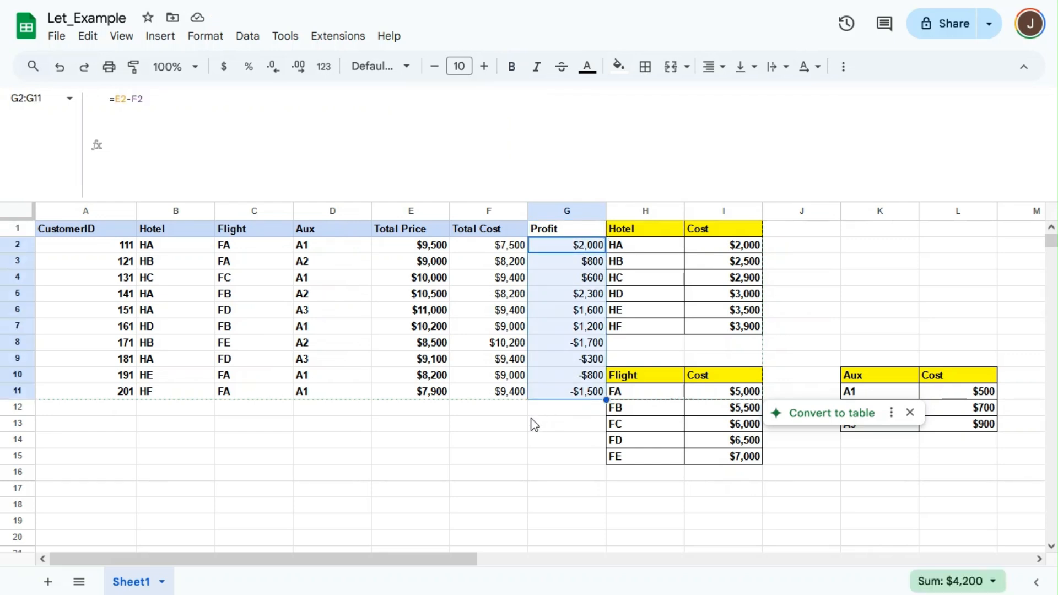
left_click(435, 447)
left_click(482, 246)
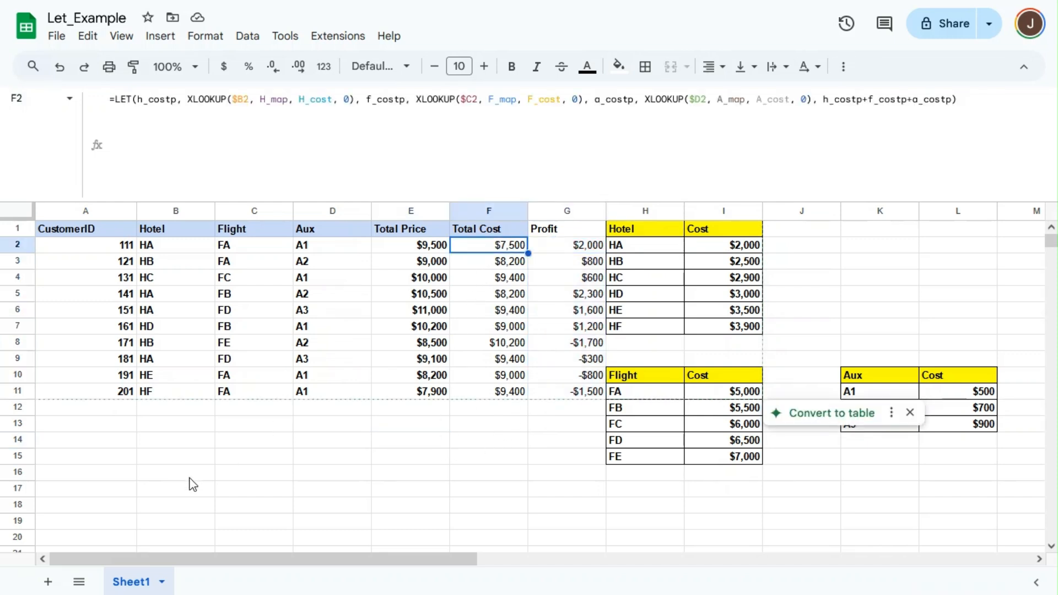